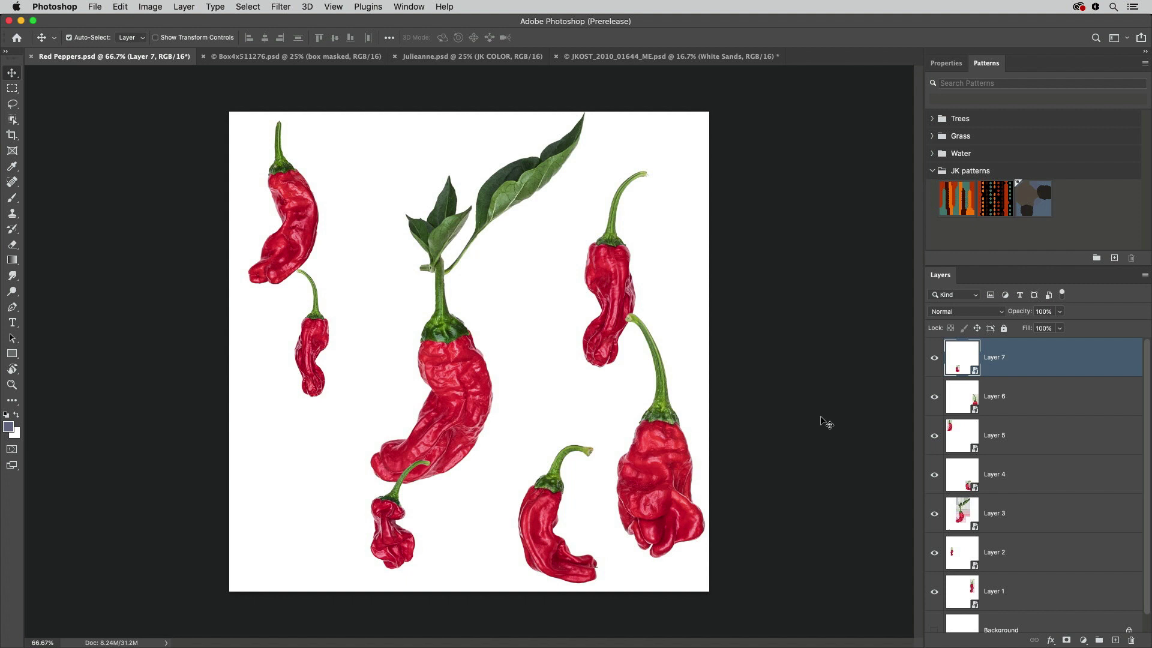
Hide individual pepper layers and show them again to check the tile layout.
{"action": "left_click", "coordinate": [934, 357]}
{"action": "left_click", "coordinate": [934, 397]}
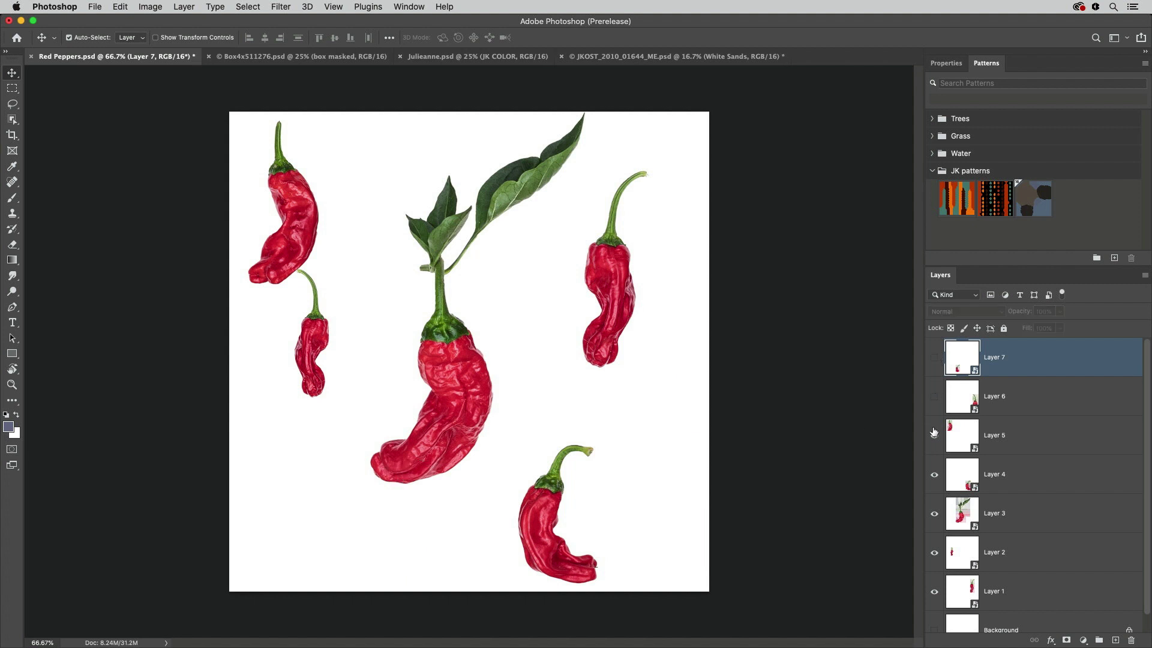
{"action": "left_click", "coordinate": [934, 435]}
{"action": "left_click", "coordinate": [934, 397]}
{"action": "left_click", "coordinate": [934, 358]}
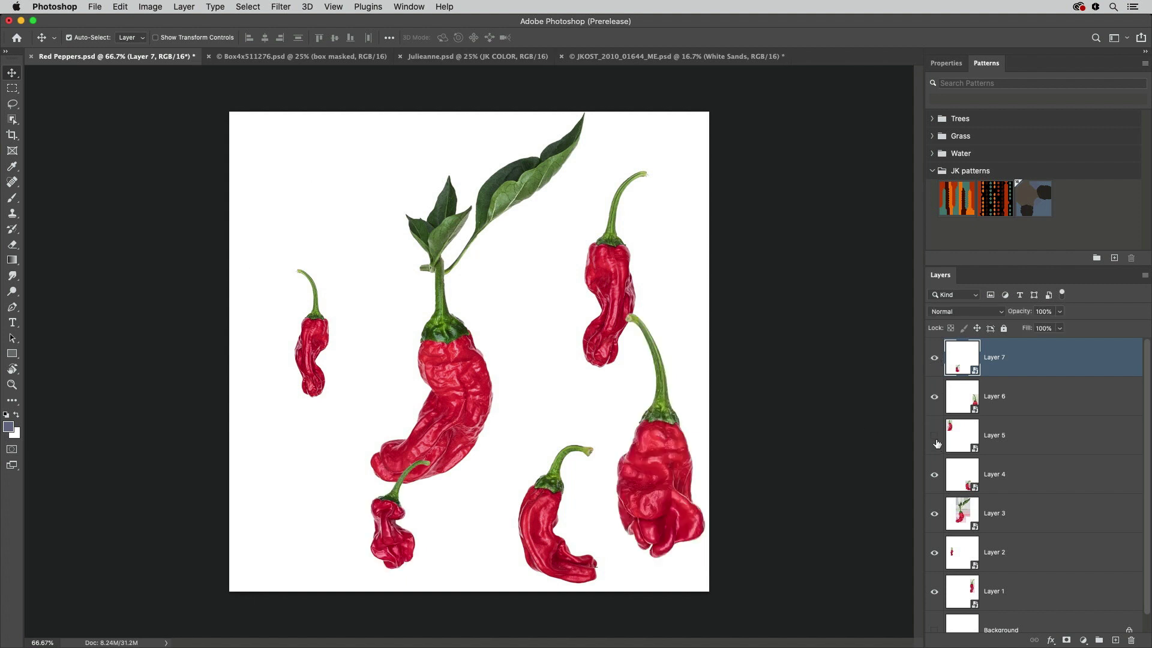
{"action": "left_click", "coordinate": [934, 436]}
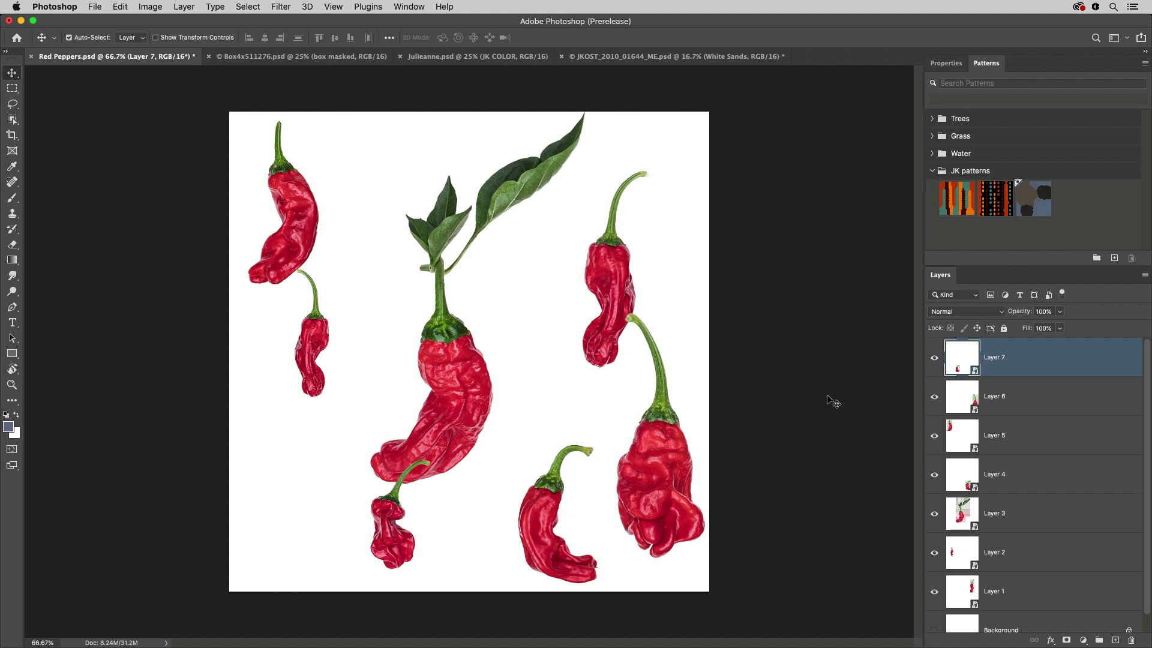
Turn on View > Pattern Preview and zoom out to 25%.
{"action": "left_click", "coordinate": [332, 7]}
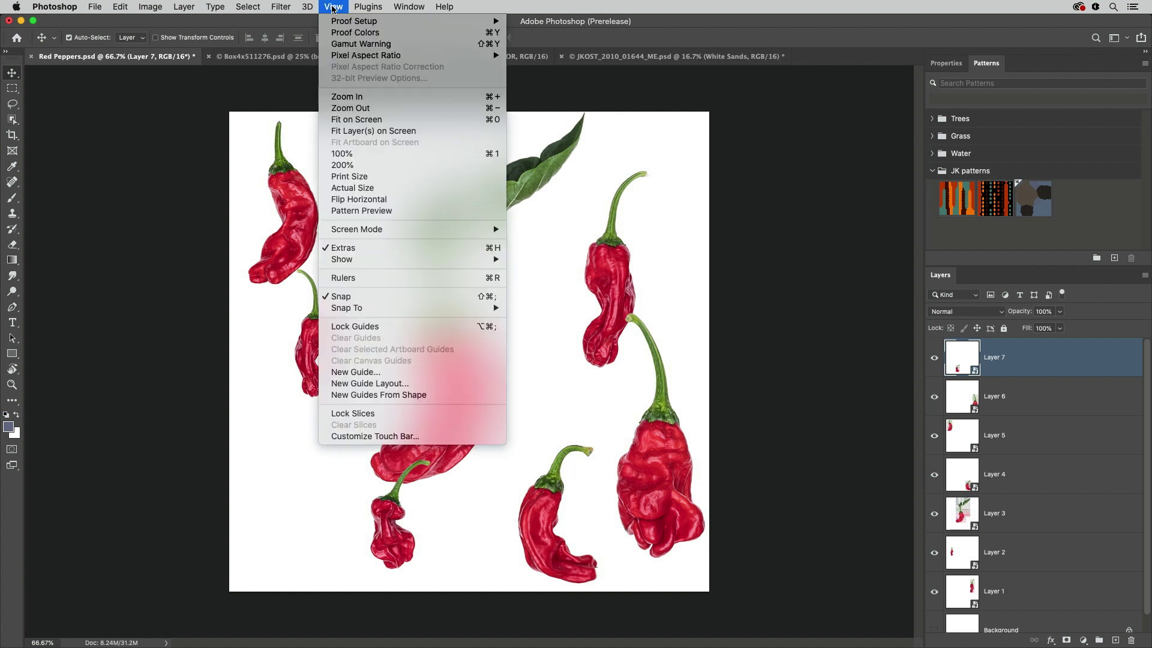
{"action": "left_click", "coordinate": [384, 211]}
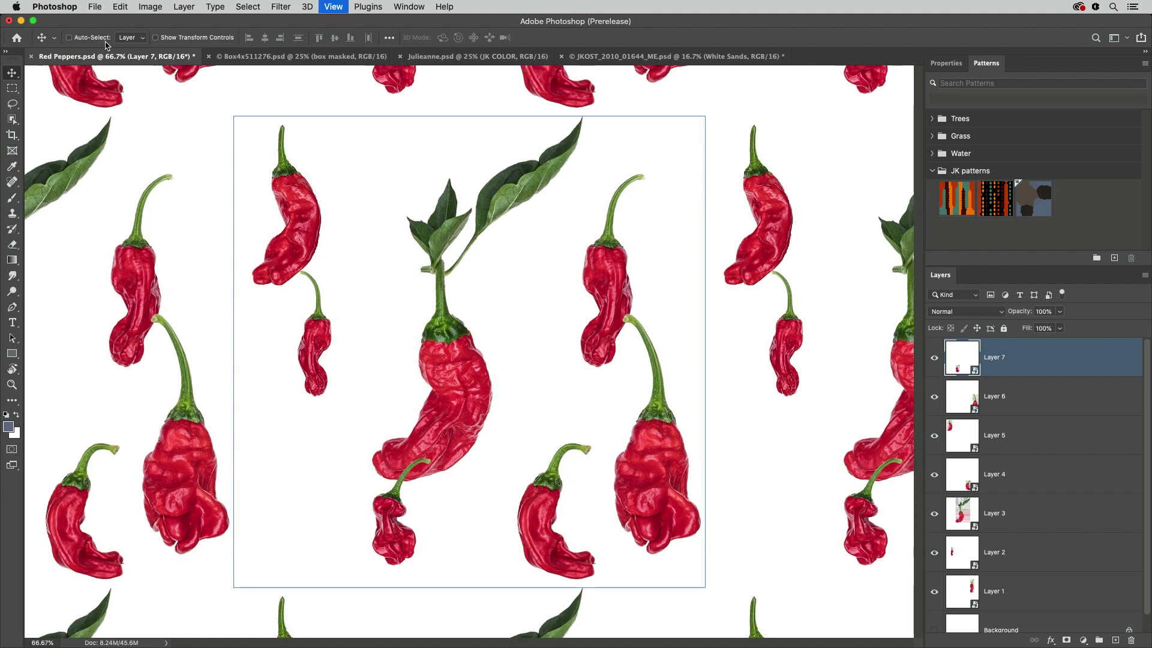
{"action": "key", "text": "super+minus"}
{"action": "key", "text": "super+minus"}
{"action": "key", "text": "super+minus"}
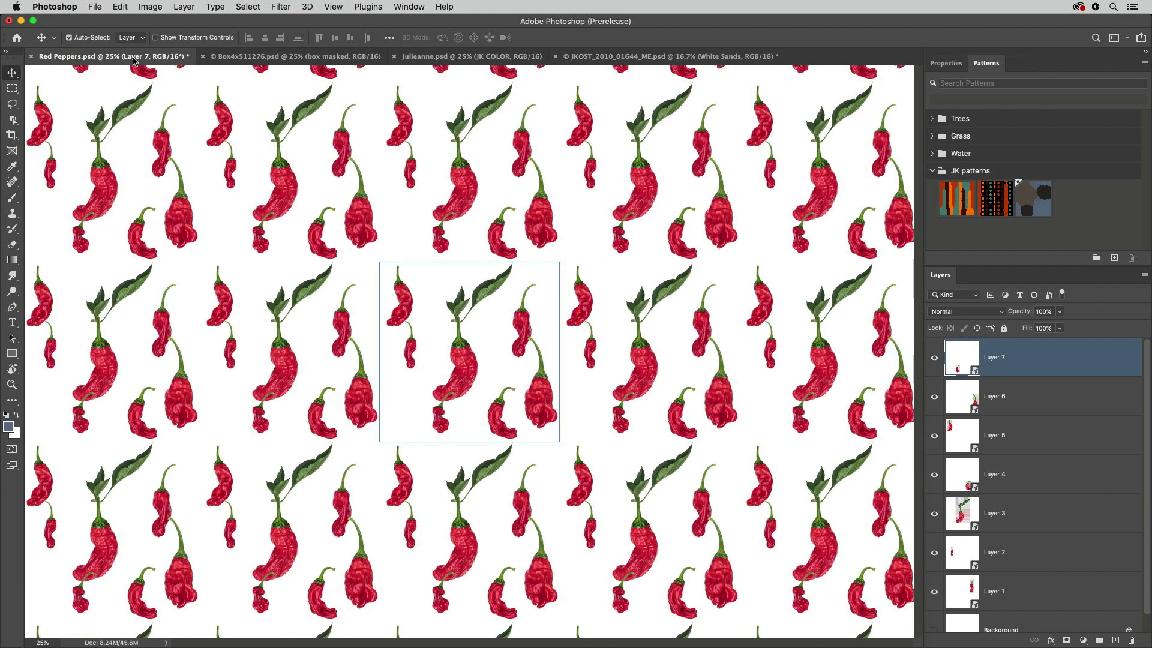
Drag the Layer 6 and Layer 7 peppers across the tile's right and bottom edges.
{"action": "left_click", "coordinate": [535, 396]}
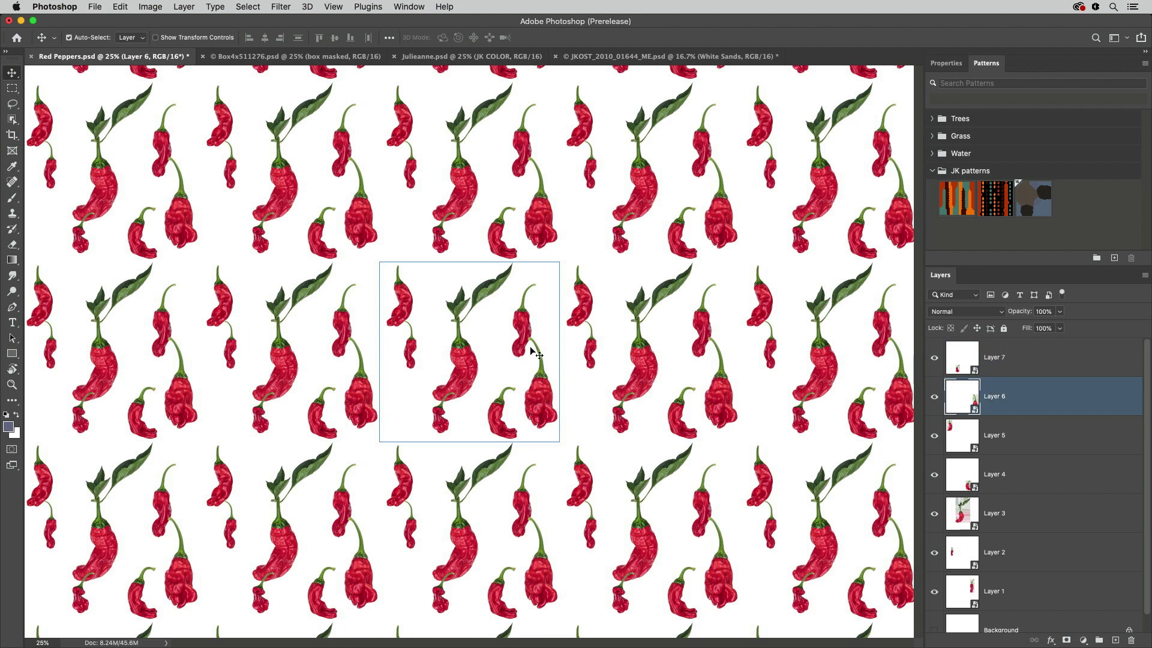
{"action": "left_click", "coordinate": [532, 350]}
{"action": "left_click", "coordinate": [540, 391]}
{"action": "left_click_drag", "start_coordinate": [541, 394], "coordinate": [554, 386]}
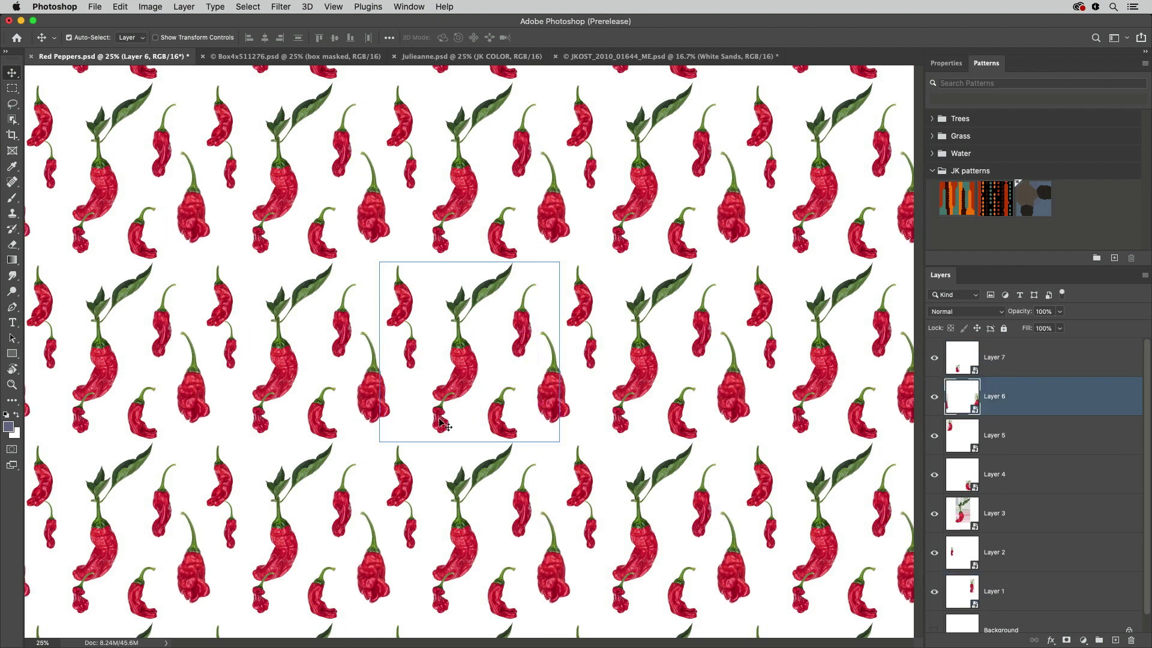
{"action": "left_click_drag", "start_coordinate": [443, 425], "coordinate": [440, 443]}
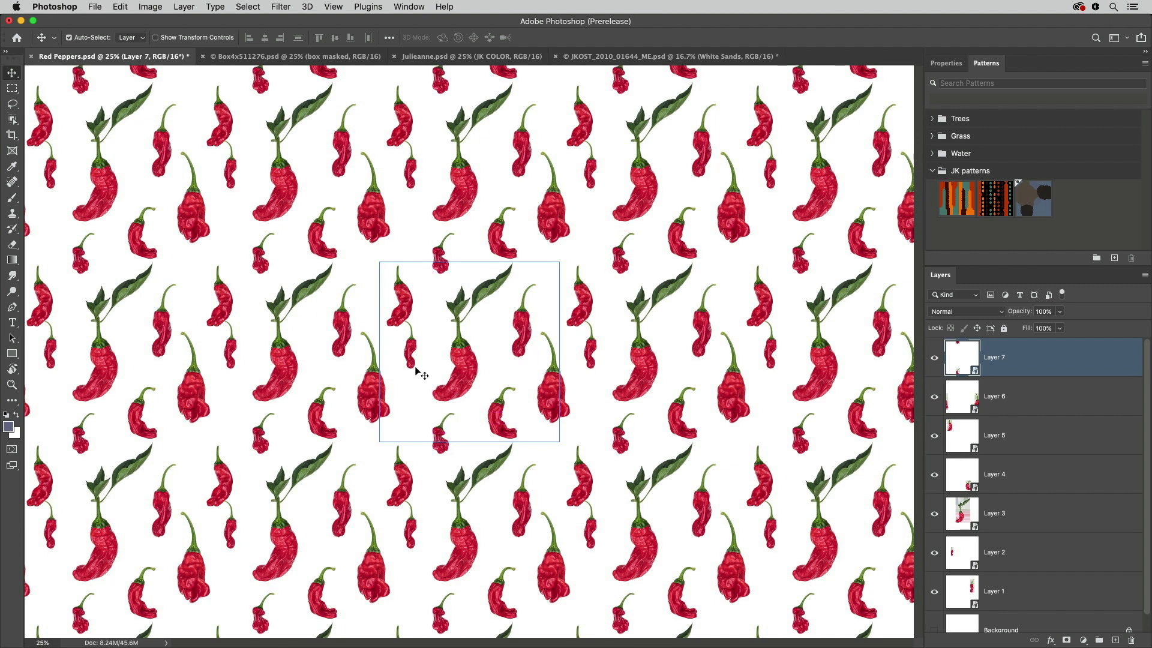
Nudge the small Layer 2 pepper down twice and right once.
{"action": "left_click", "coordinate": [410, 355]}
{"action": "key", "text": "shift+Down"}
{"action": "key", "text": "shift+Down"}
{"action": "key", "text": "shift+Down"}
{"action": "key", "text": "shift+Down"}
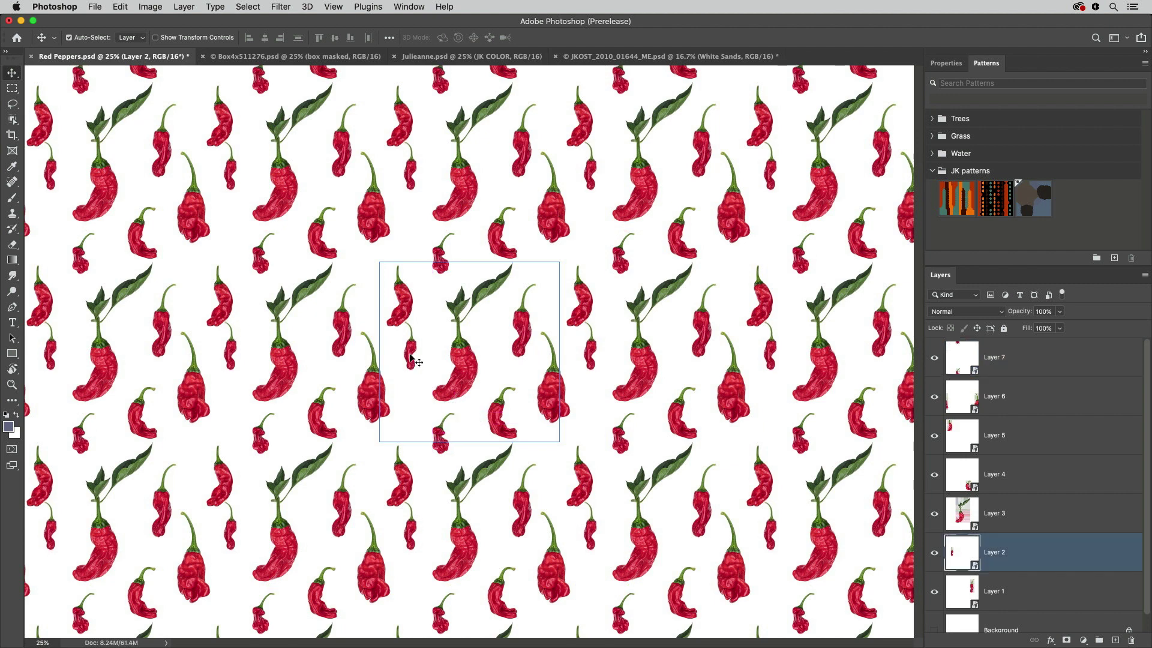
{"action": "key", "text": "shift+Down"}
{"action": "key", "text": "shift+Down"}
{"action": "key", "text": "shift+Down"}
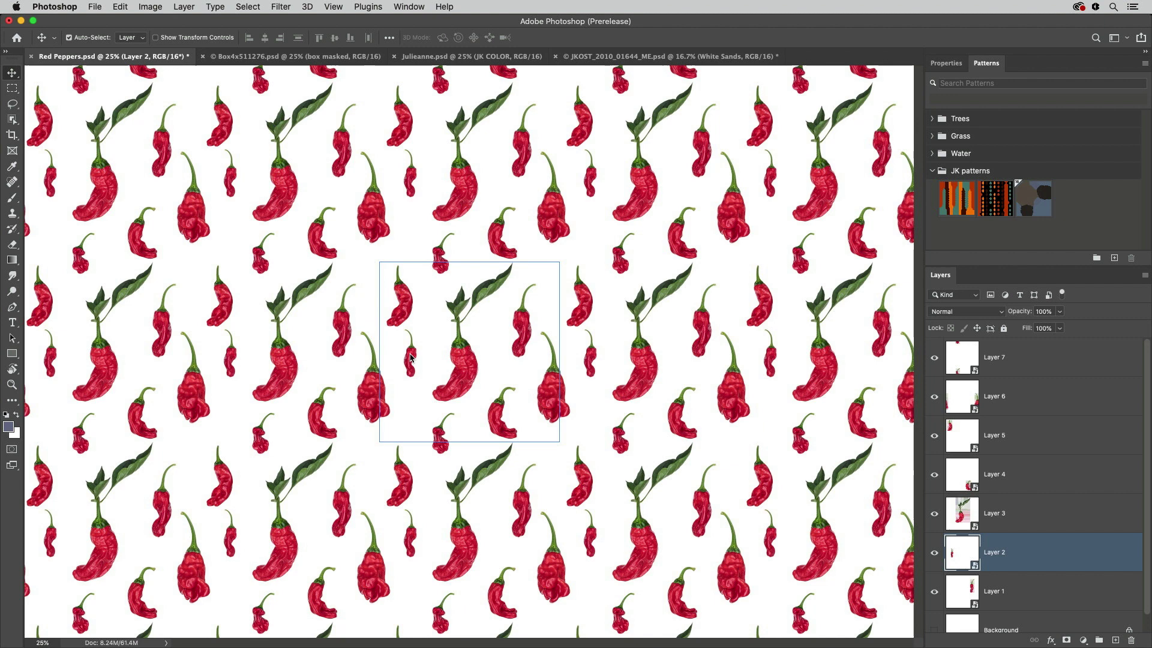
{"action": "key", "text": "shift+Right"}
{"action": "key", "text": "shift+Right"}
{"action": "key", "text": "shift+Right"}
{"action": "key", "text": "shift+Right"}
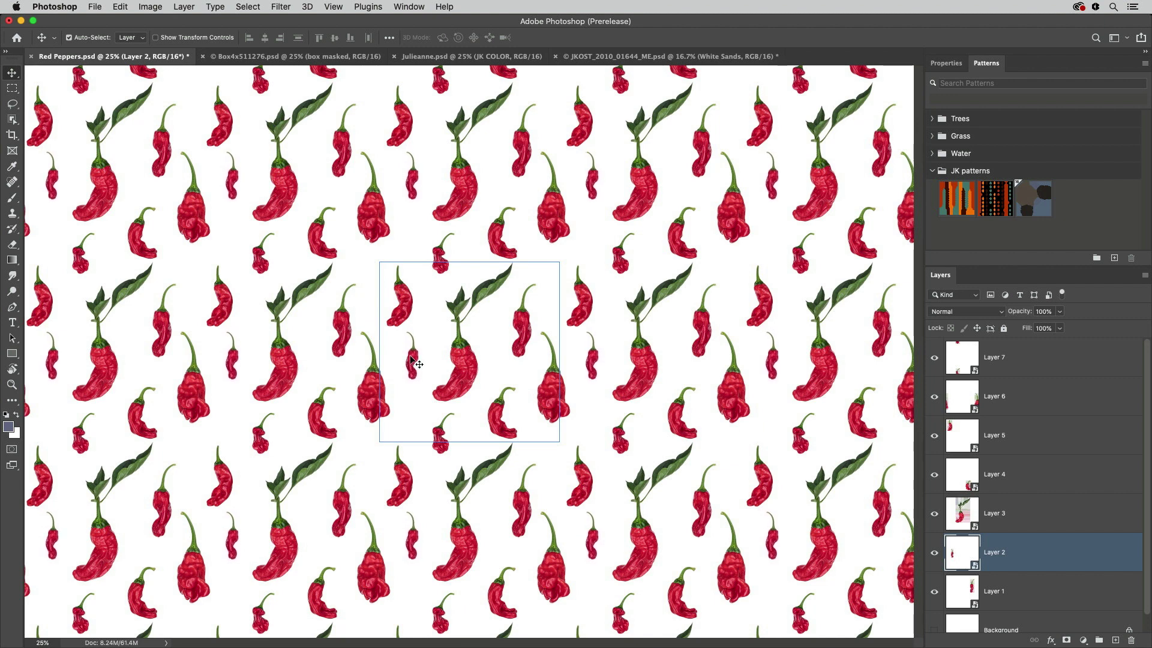
Nudge the Layer 6 pepper right and save the tile as pattern 'Red Peppers.psd'.
{"action": "left_click", "coordinate": [548, 408]}
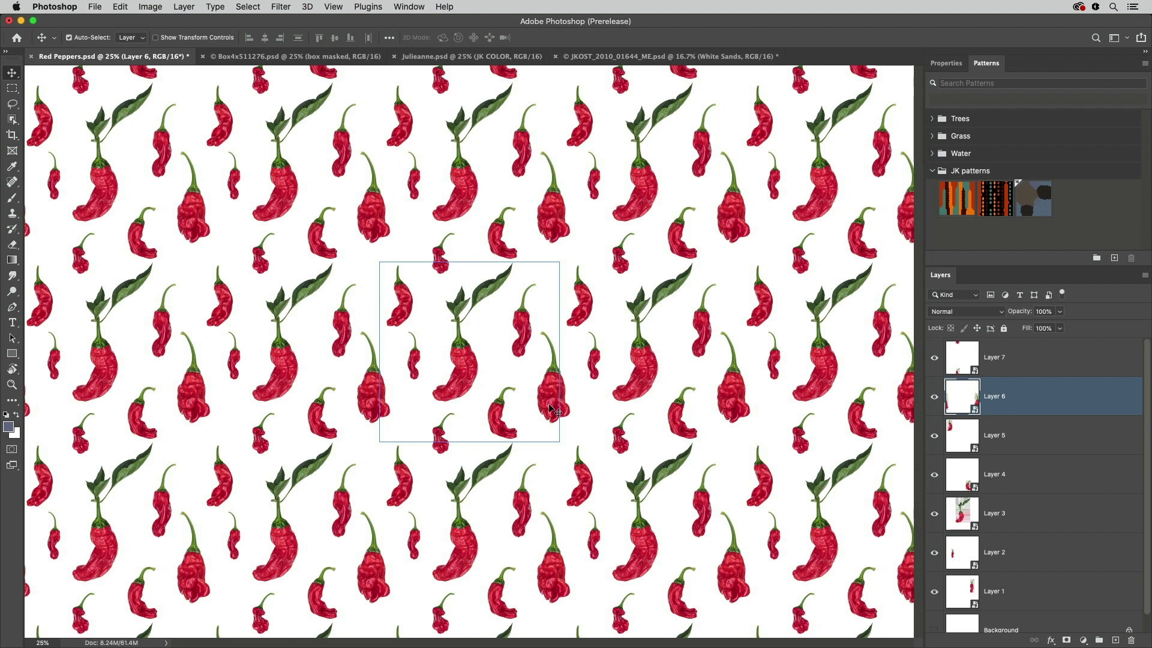
{"action": "key", "text": "shift+Right"}
{"action": "key", "text": "shift+Right"}
{"action": "key", "text": "shift+Right"}
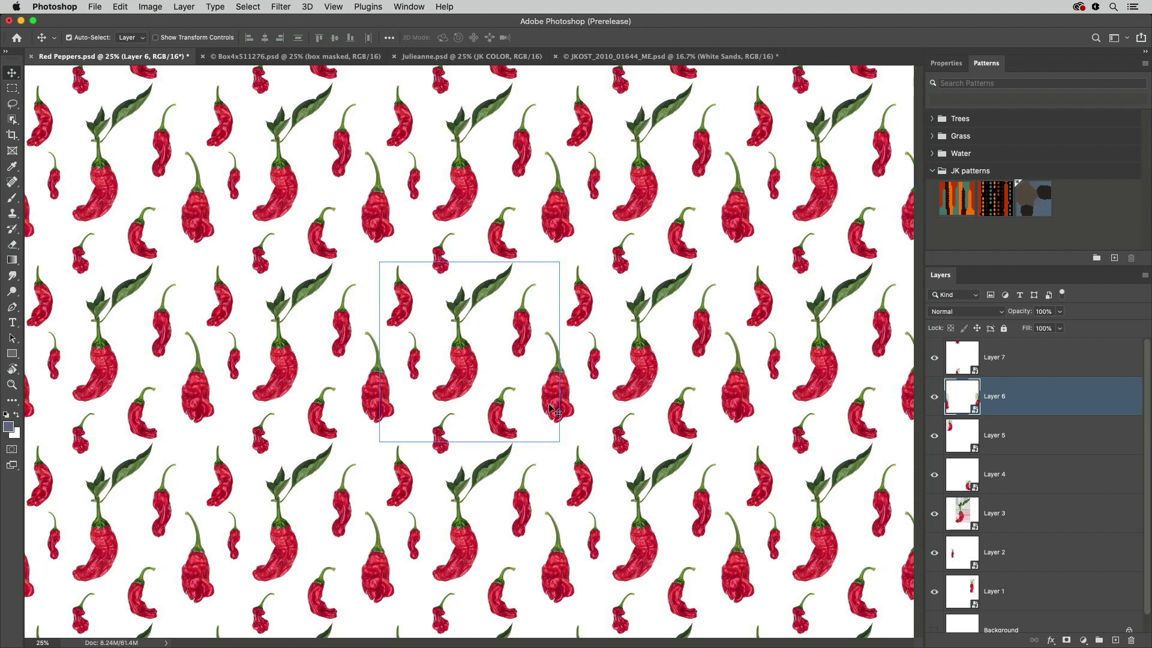
{"action": "key", "text": "shift+Right"}
{"action": "key", "text": "shift+Right"}
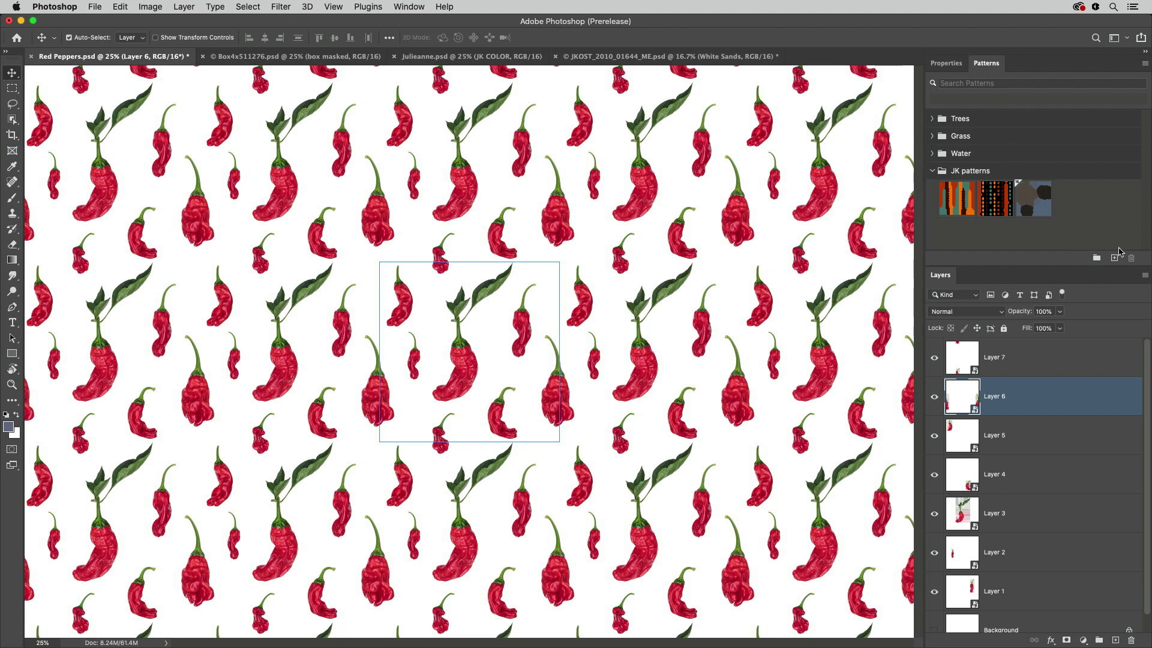
{"action": "left_click", "coordinate": [1115, 258]}
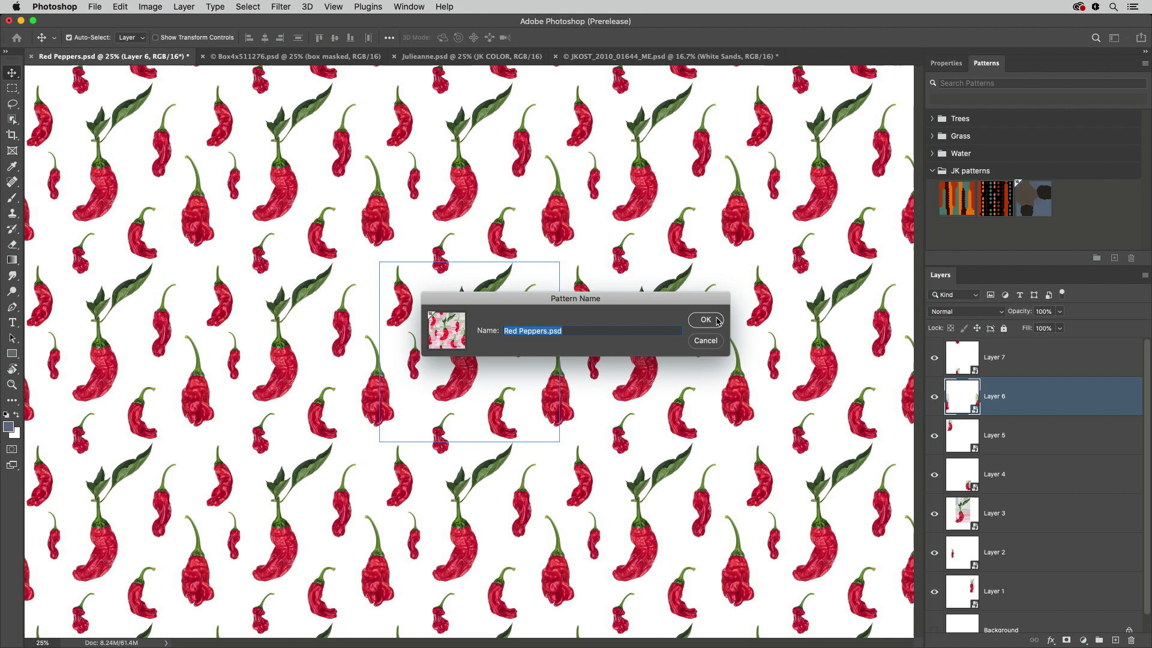
{"action": "left_click", "coordinate": [705, 320]}
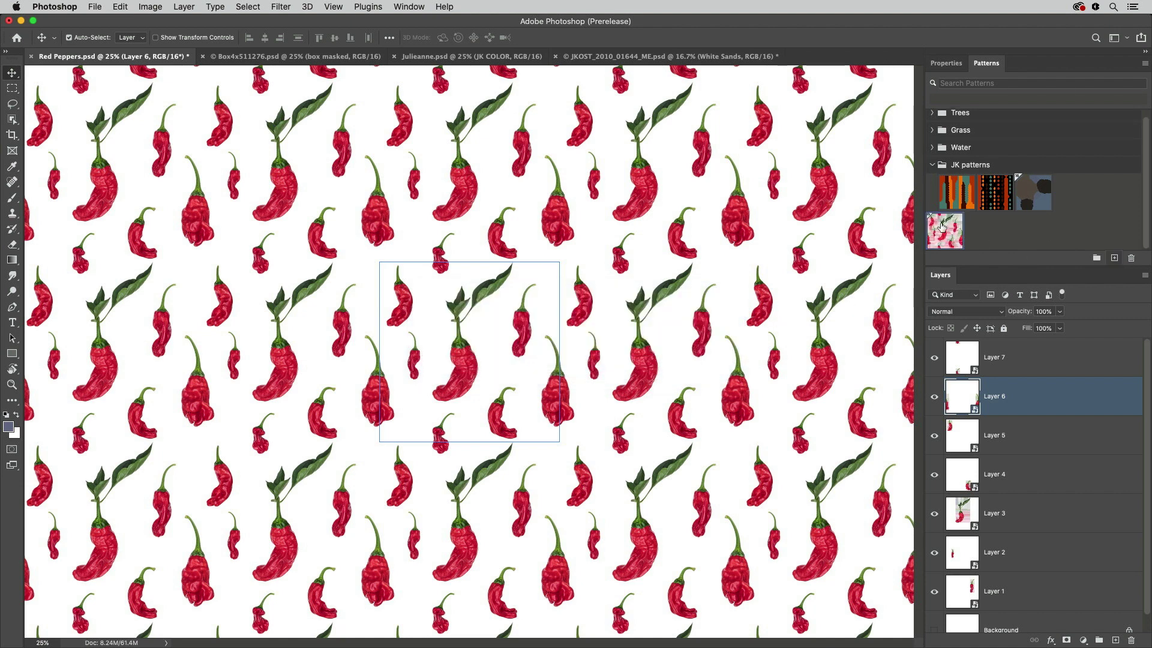
Add a red pepper Pattern Fill to the Box4x511276.psd box, blended with Multiply.
{"action": "left_click", "coordinate": [296, 56]}
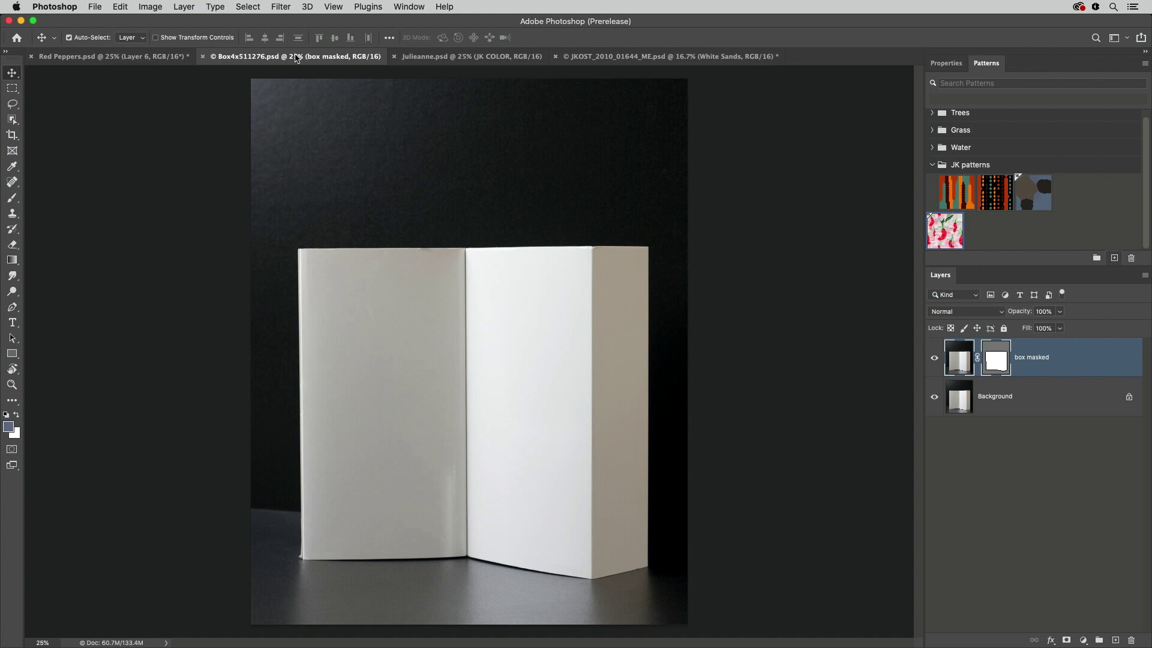
{"action": "left_click", "coordinate": [941, 236]}
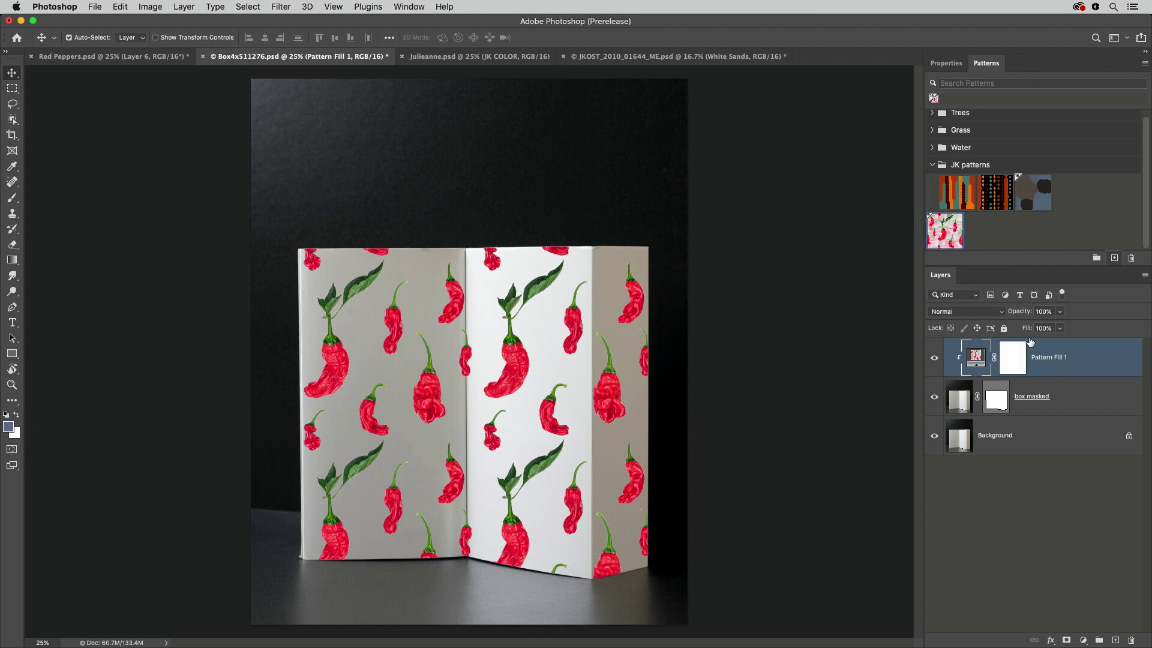
{"action": "left_click", "coordinate": [990, 314]}
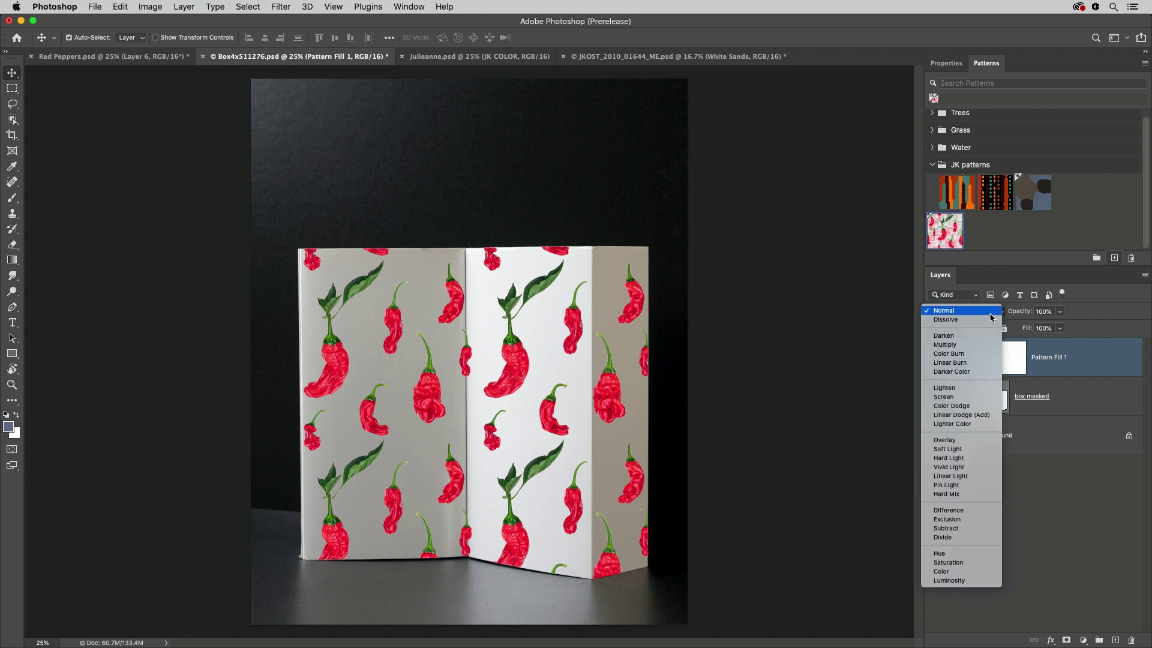
{"action": "left_click", "coordinate": [983, 345]}
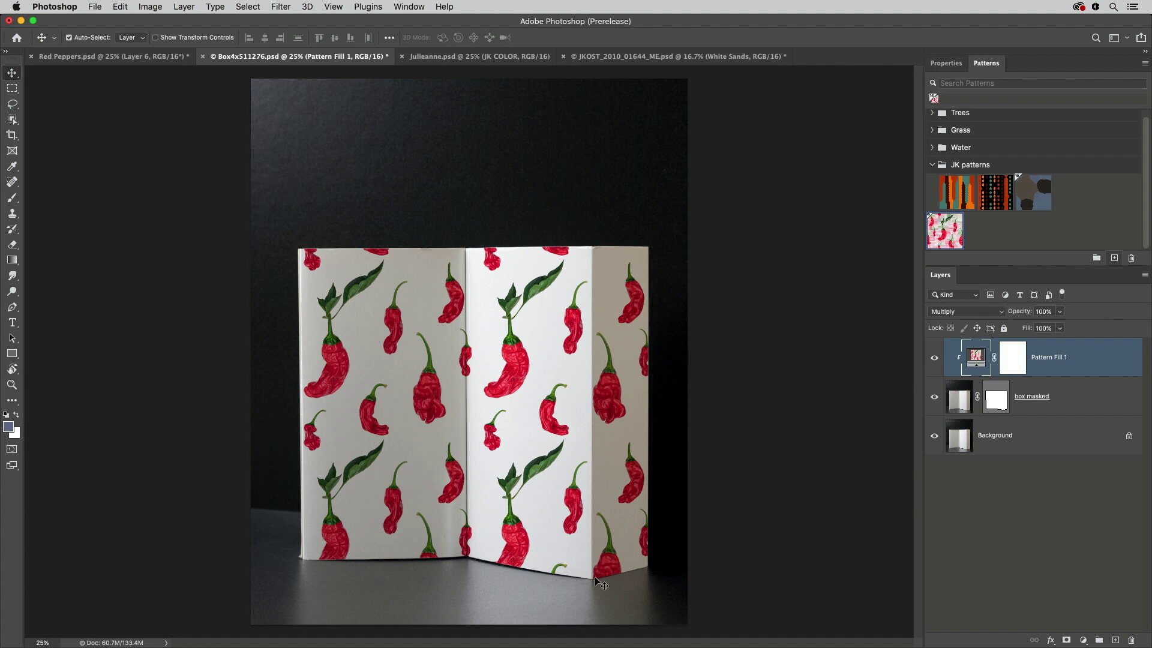
Convert Pattern Fill 1 to a smart object and lay out three Perspective Warp planes.
{"action": "right_click", "coordinate": [1096, 362]}
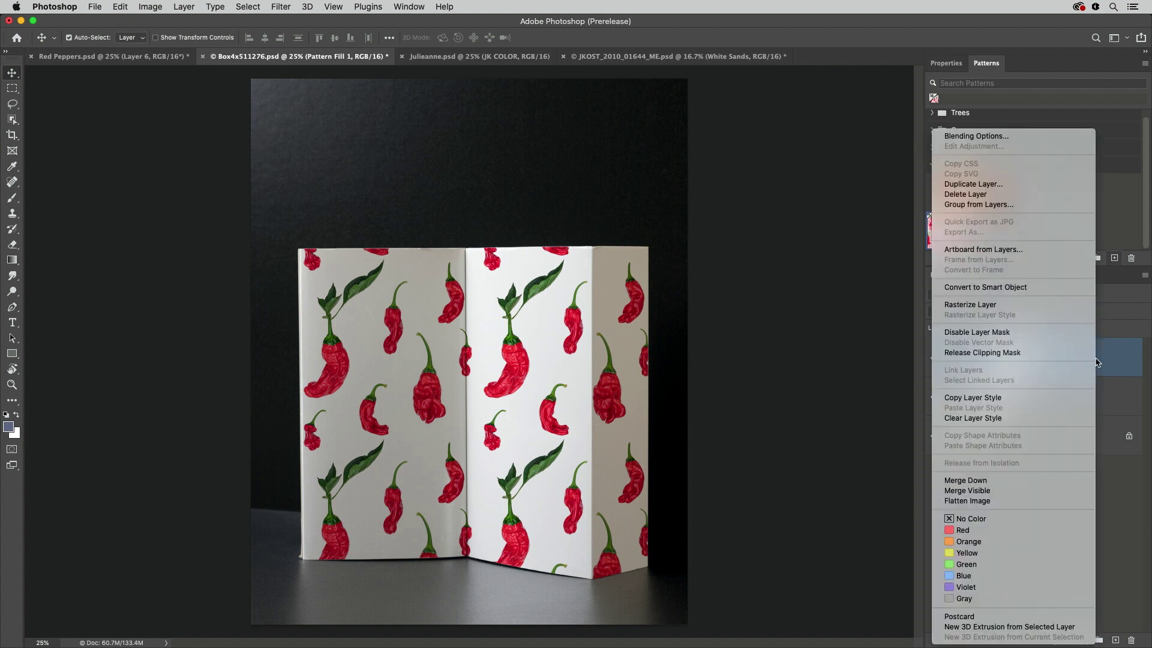
{"action": "left_click", "coordinate": [1030, 289]}
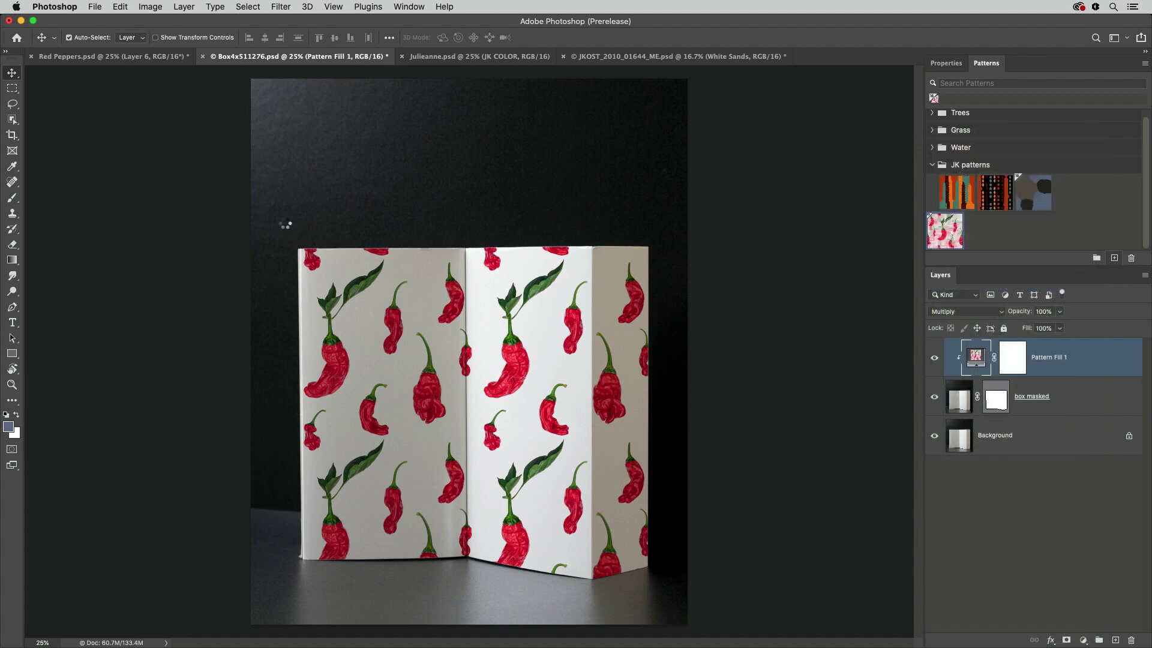
{"action": "left_click", "coordinate": [122, 6]}
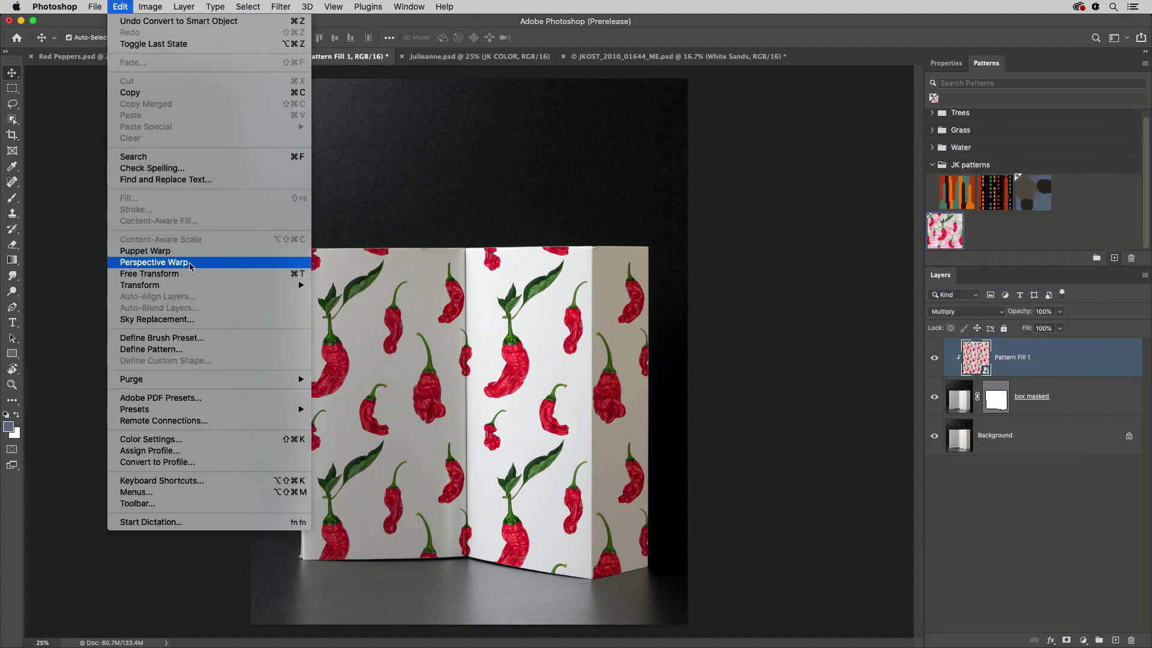
{"action": "left_click", "coordinate": [174, 262]}
{"action": "left_click_drag", "start_coordinate": [296, 248], "coordinate": [467, 577]}
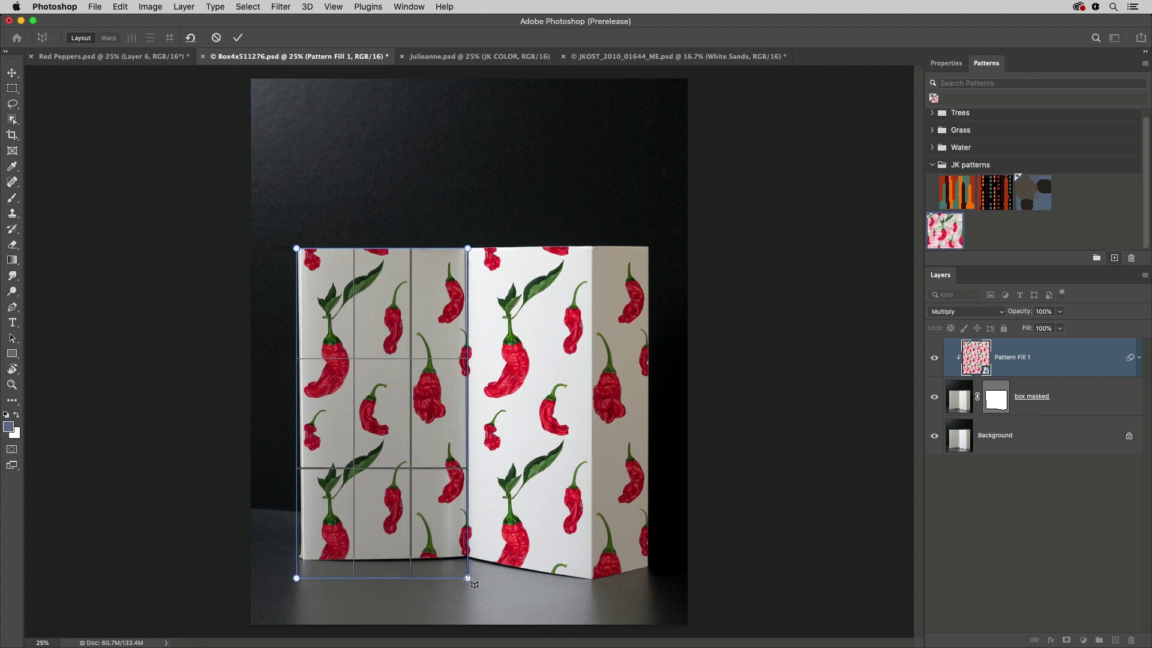
{"action": "left_click_drag", "start_coordinate": [591, 244], "coordinate": [473, 576]}
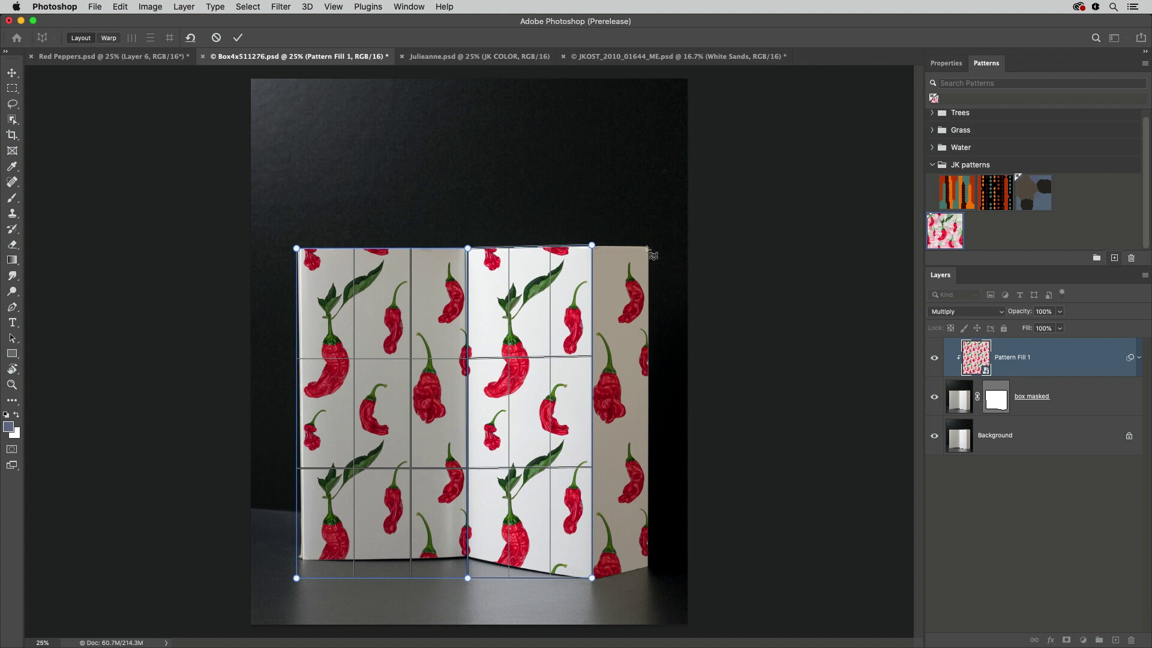
{"action": "left_click_drag", "start_coordinate": [648, 245], "coordinate": [592, 578]}
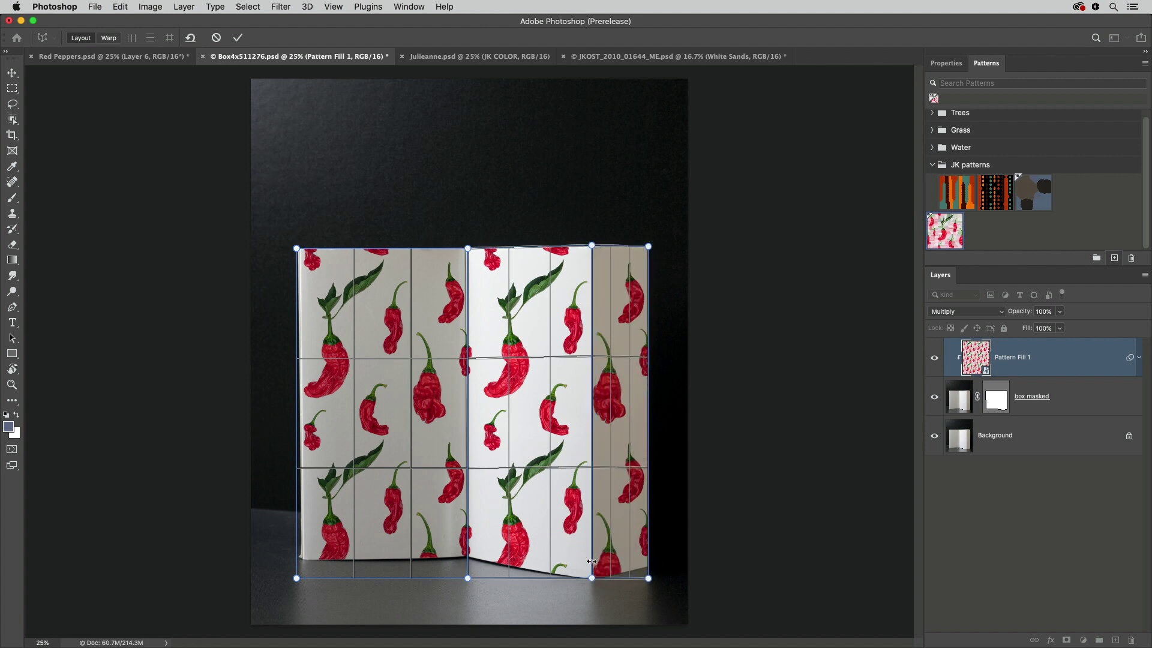
In Warp mode, pull the bottom pins up to the box base and commit.
{"action": "key", "text": "w"}
{"action": "left_click_drag", "start_coordinate": [467, 578], "coordinate": [468, 561]}
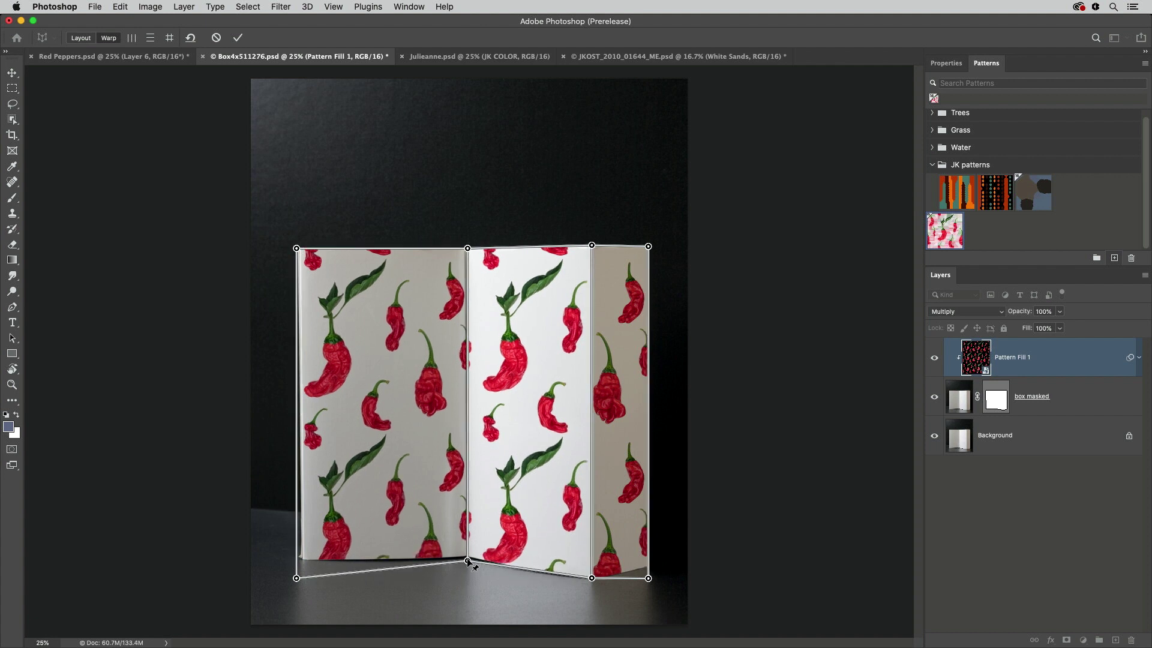
{"action": "left_click_drag", "start_coordinate": [297, 578], "coordinate": [300, 560]}
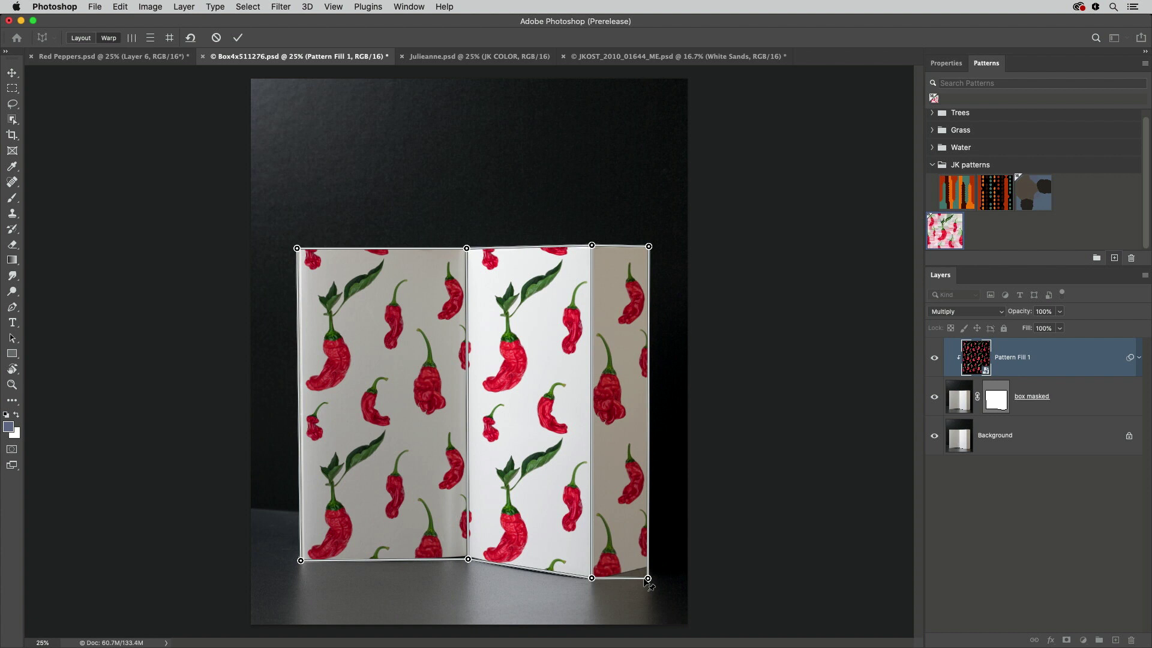
{"action": "left_click_drag", "start_coordinate": [647, 578], "coordinate": [648, 567]}
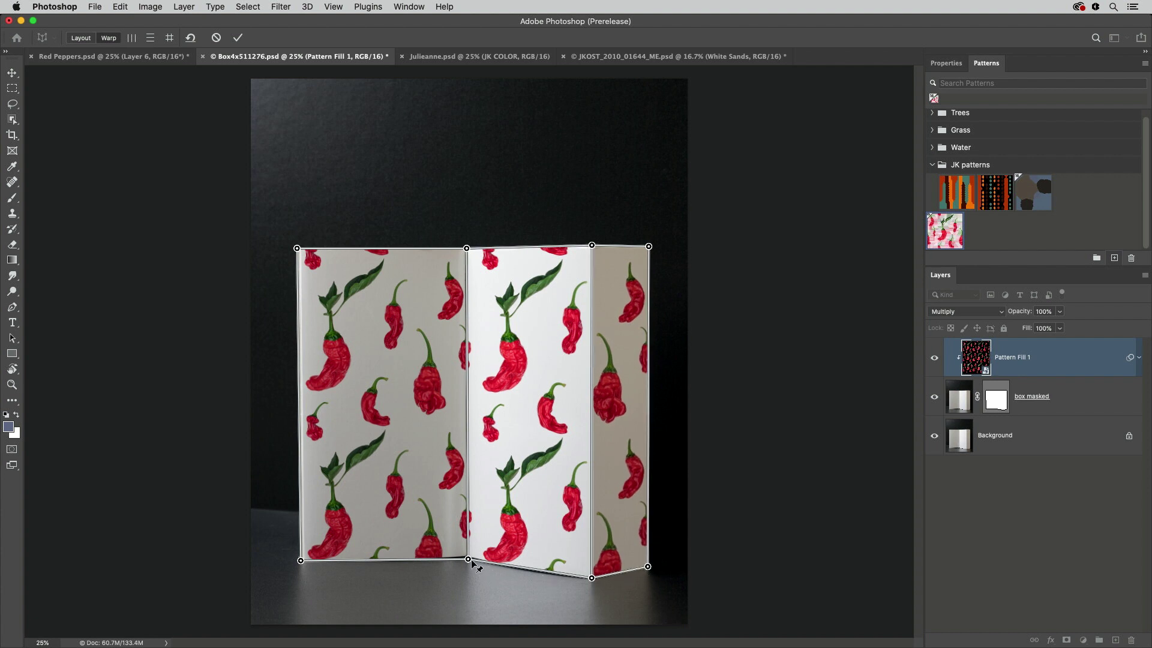
{"action": "left_click_drag", "start_coordinate": [468, 560], "coordinate": [466, 559]}
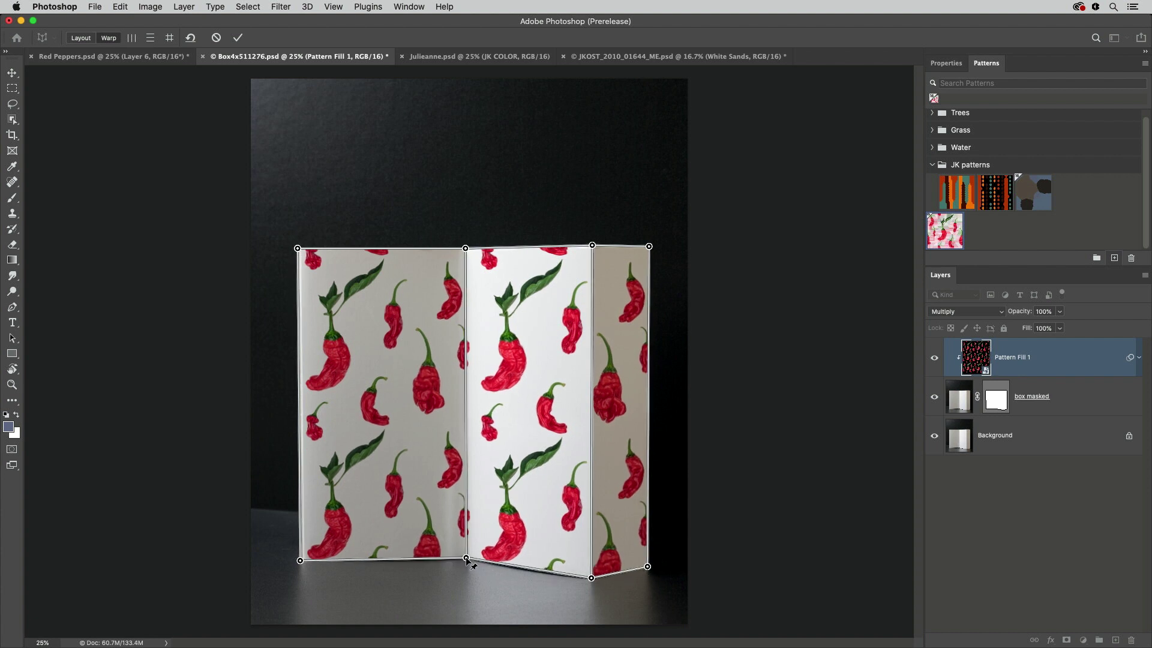
{"action": "key", "text": "Return"}
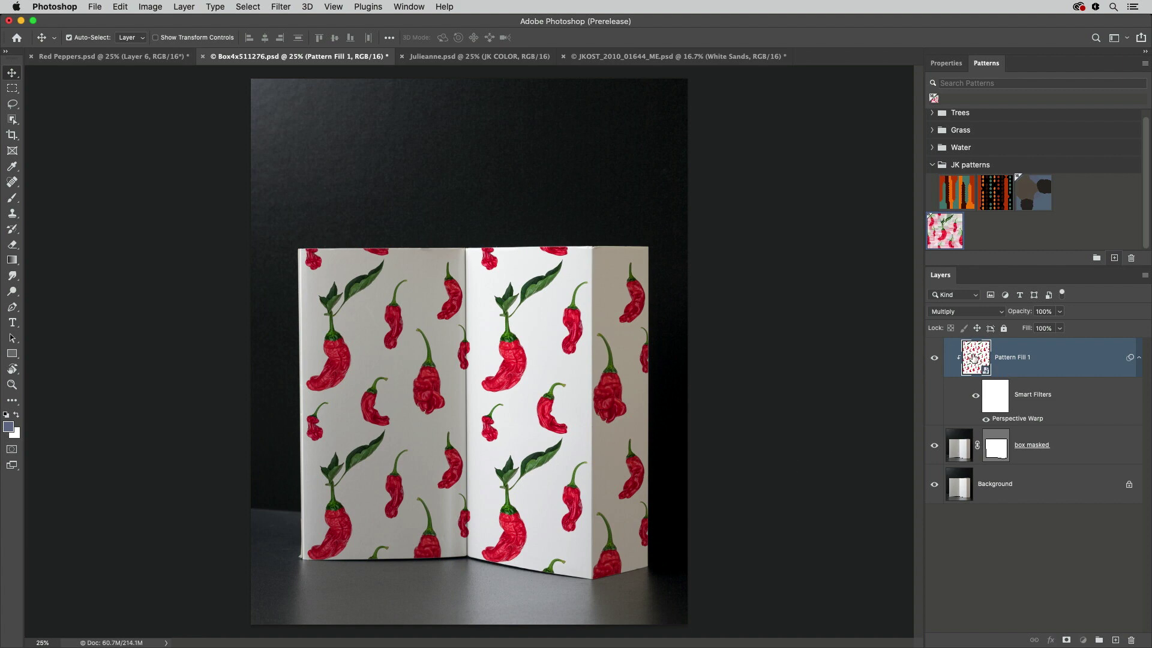
Open Pattern Fill 1.psb from its thumbnail and tile it beside the box document.
{"action": "double_click", "coordinate": [975, 358]}
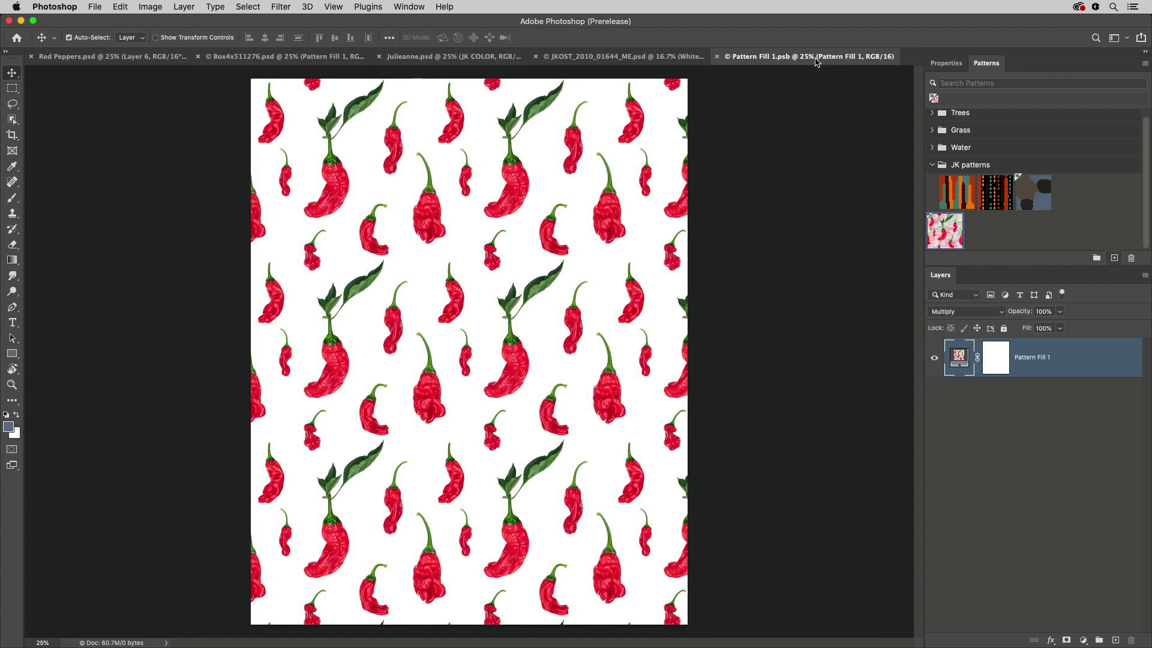
{"action": "left_click_drag", "start_coordinate": [816, 62], "coordinate": [927, 78]}
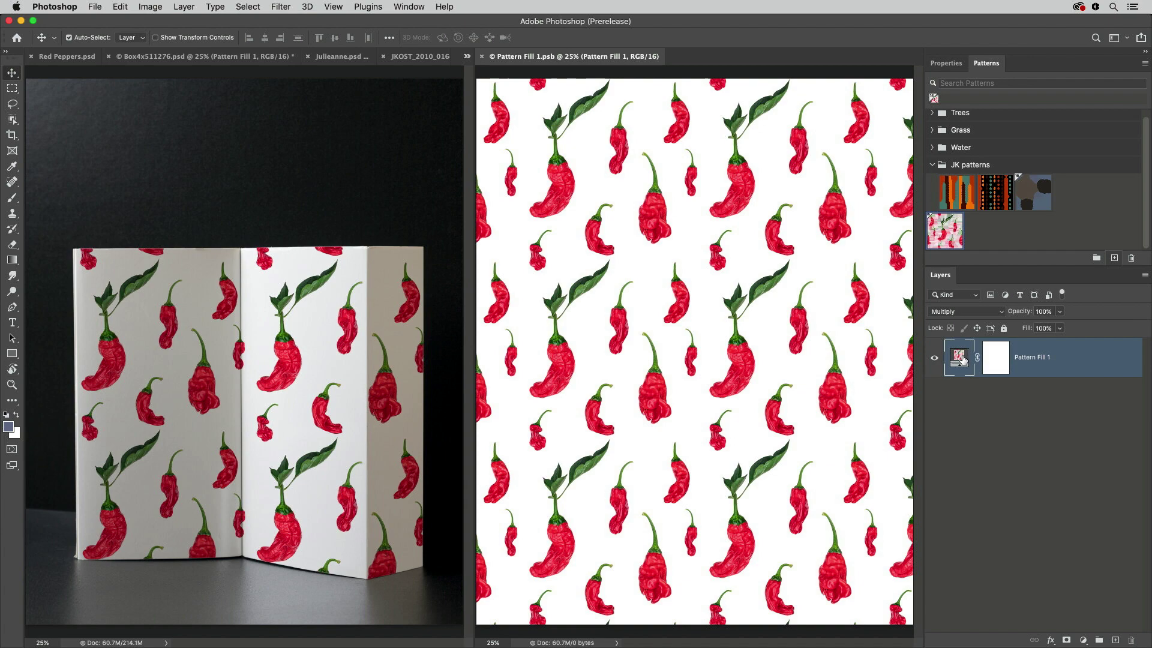
Set the pepper pattern scale to 60, shift its position, and save.
{"action": "double_click", "coordinate": [960, 358]}
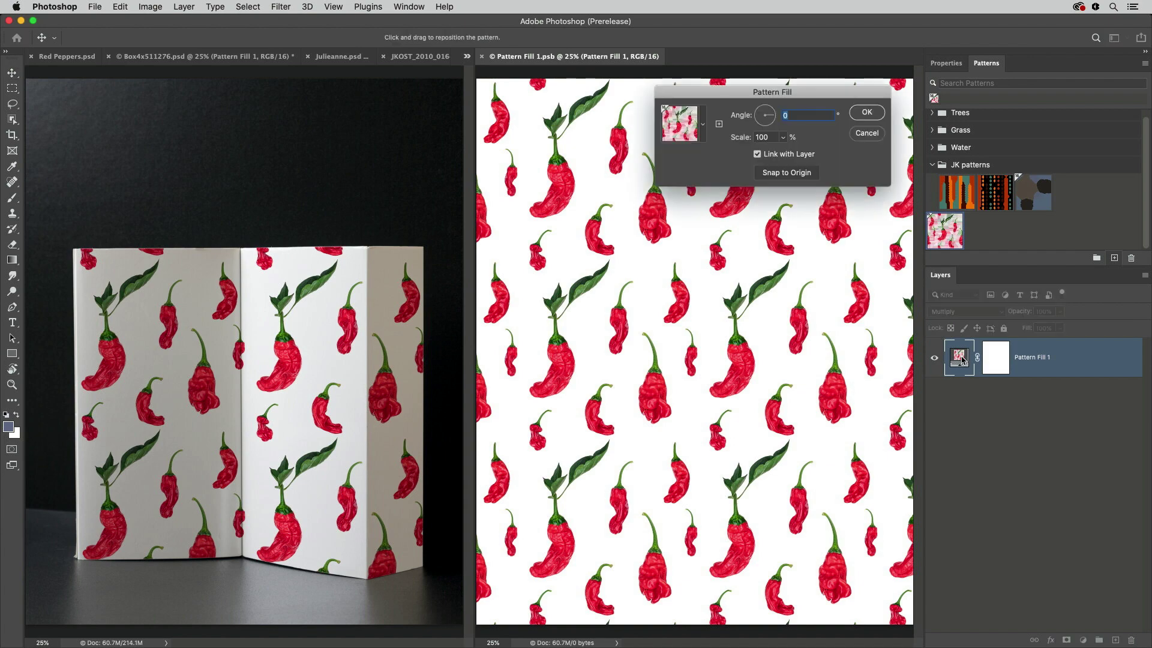
{"action": "double_click", "coordinate": [773, 138]}
{"action": "type", "text": "60"}
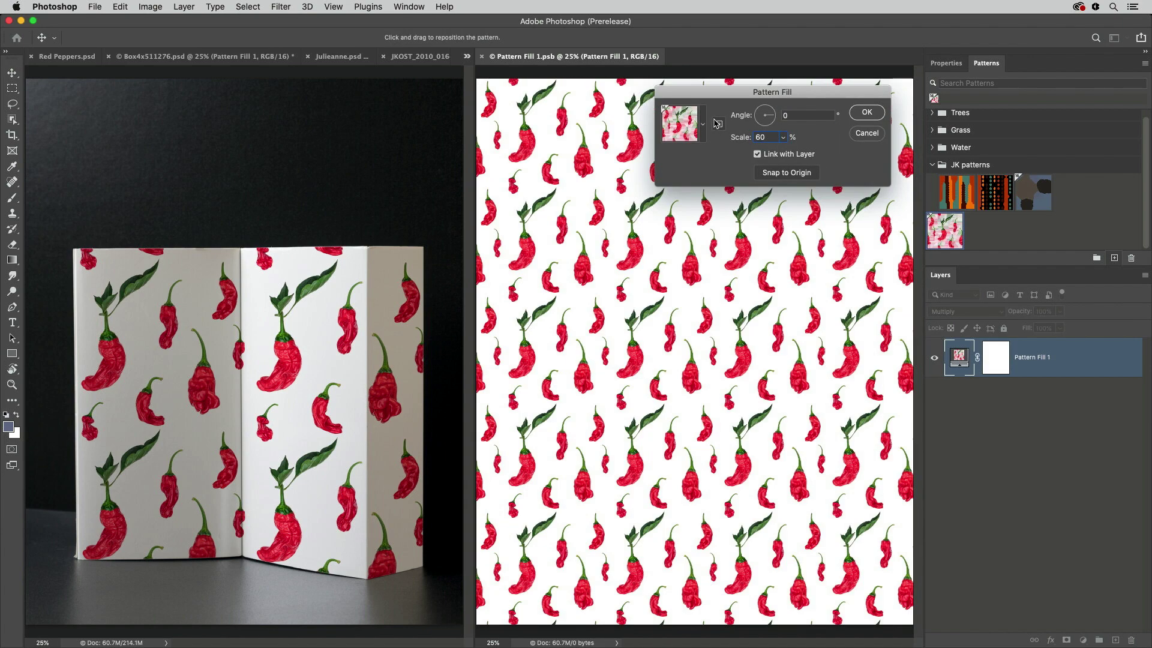
{"action": "left_click_drag", "start_coordinate": [711, 262], "coordinate": [683, 279]}
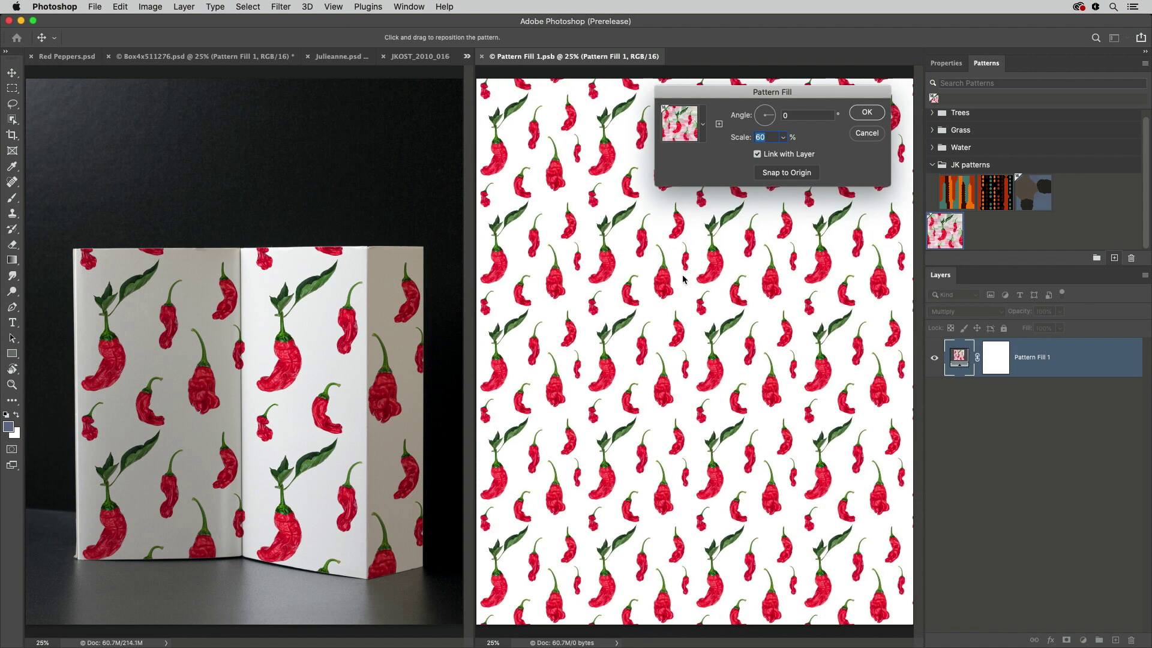
{"action": "key", "text": "Return"}
{"action": "key", "text": "cmd+s"}
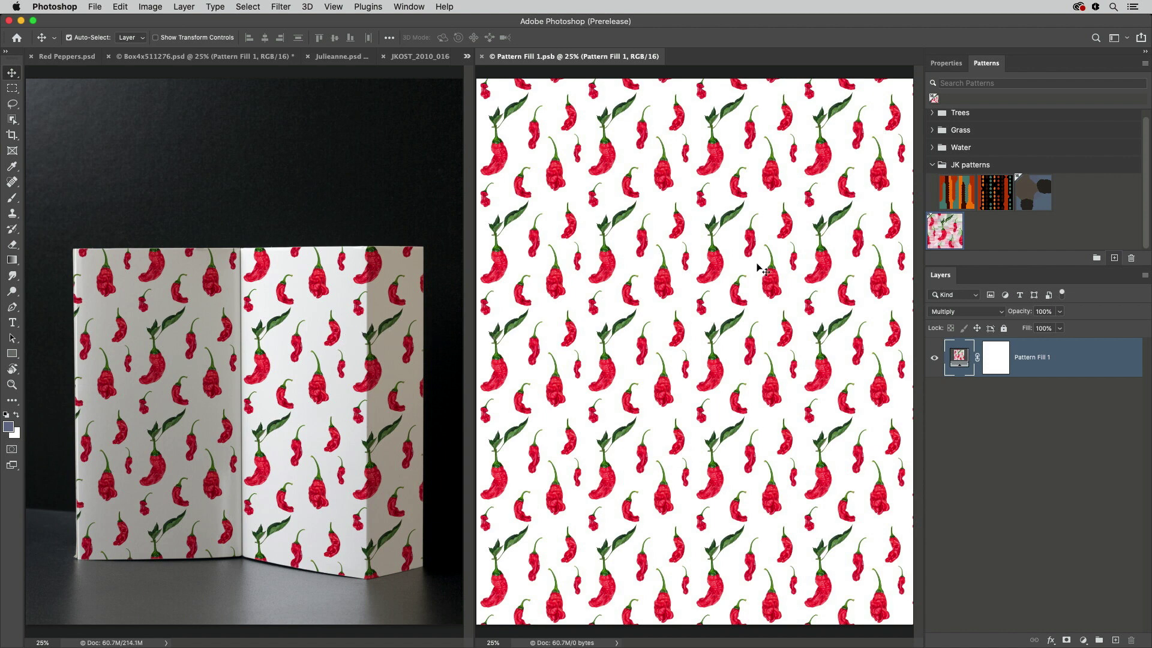
Swap the fill to the flower pattern at 15% scale and save.
{"action": "left_click", "coordinate": [1031, 189]}
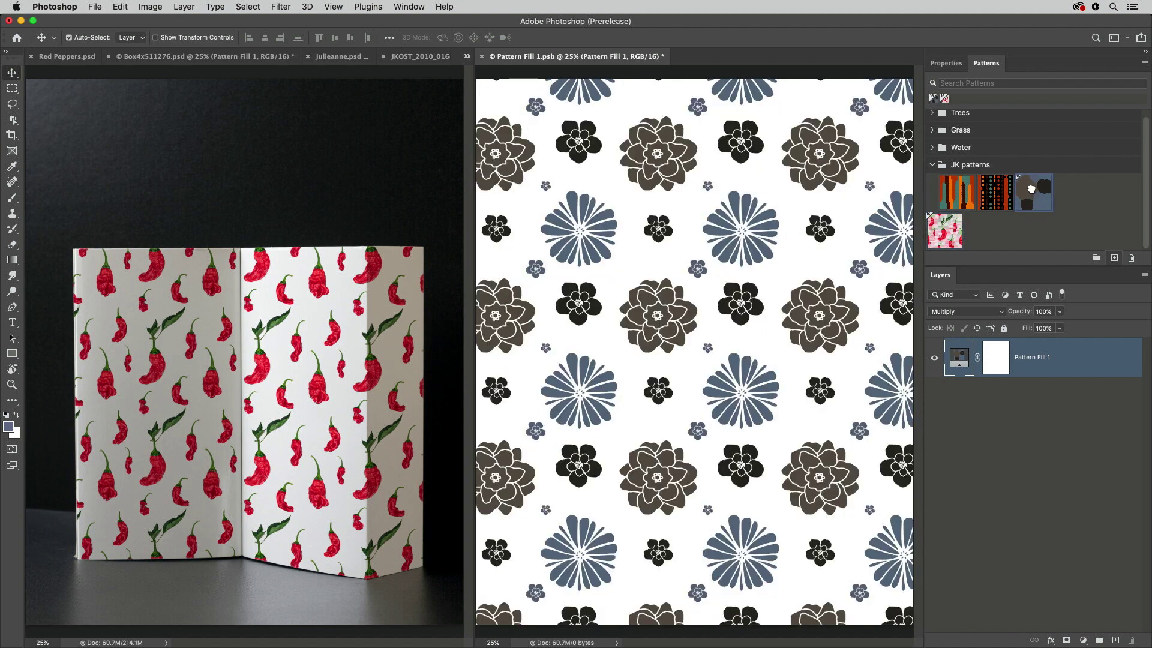
{"action": "double_click", "coordinate": [958, 357]}
{"action": "left_click", "coordinate": [774, 140]}
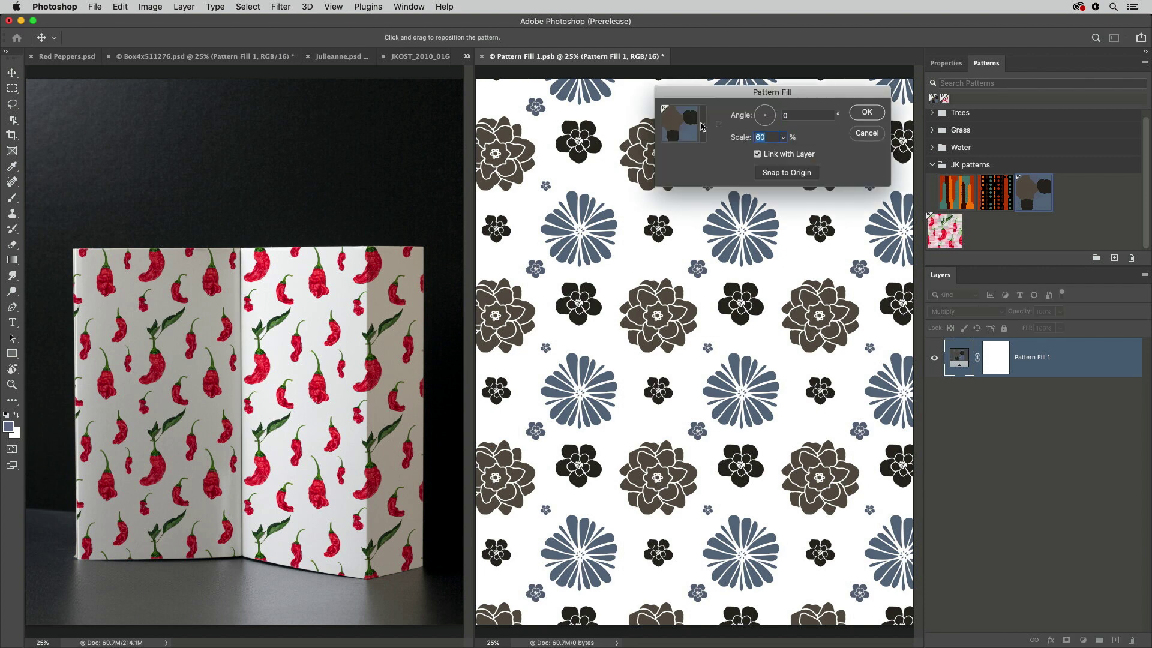
{"action": "type", "text": "15"}
{"action": "key", "text": "Return"}
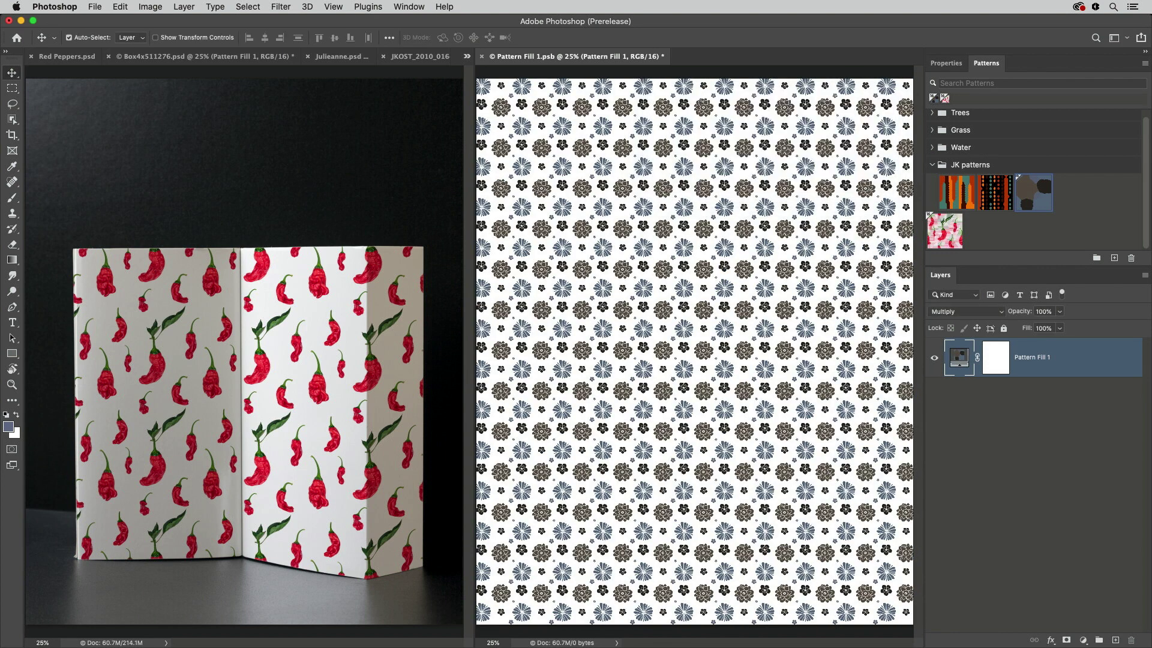
{"action": "key", "text": "ctrl+s"}
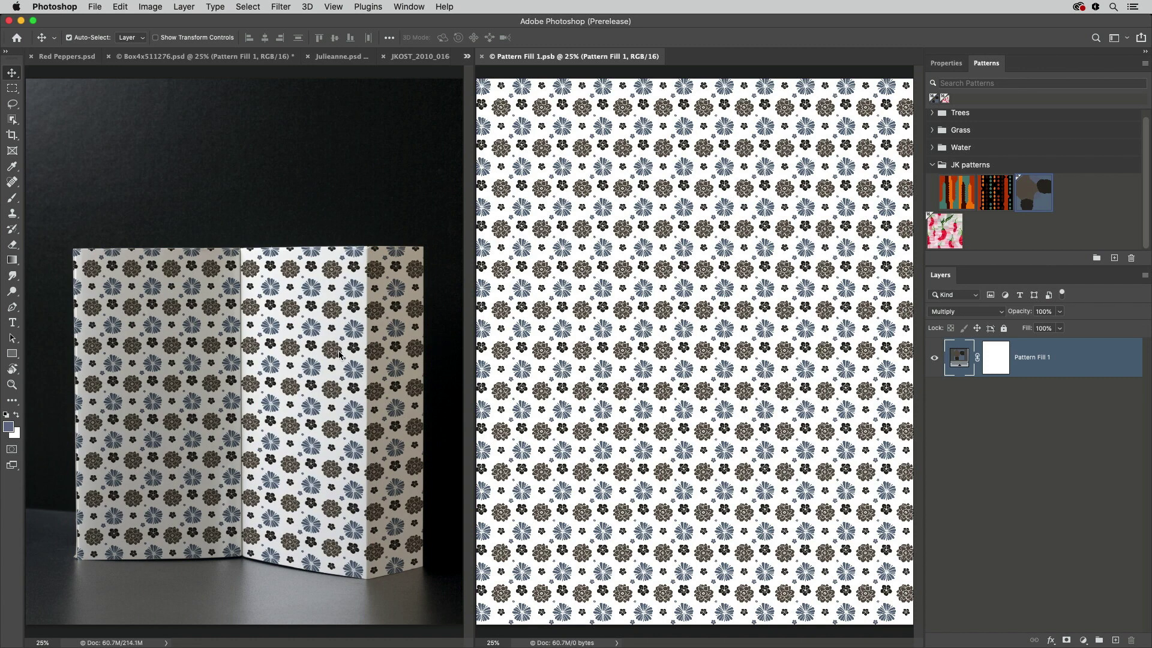
Close the .psb, convert the Julieanne.psd portrait for Smart Filters, and open Neural Filters.
{"action": "left_click", "coordinate": [481, 56]}
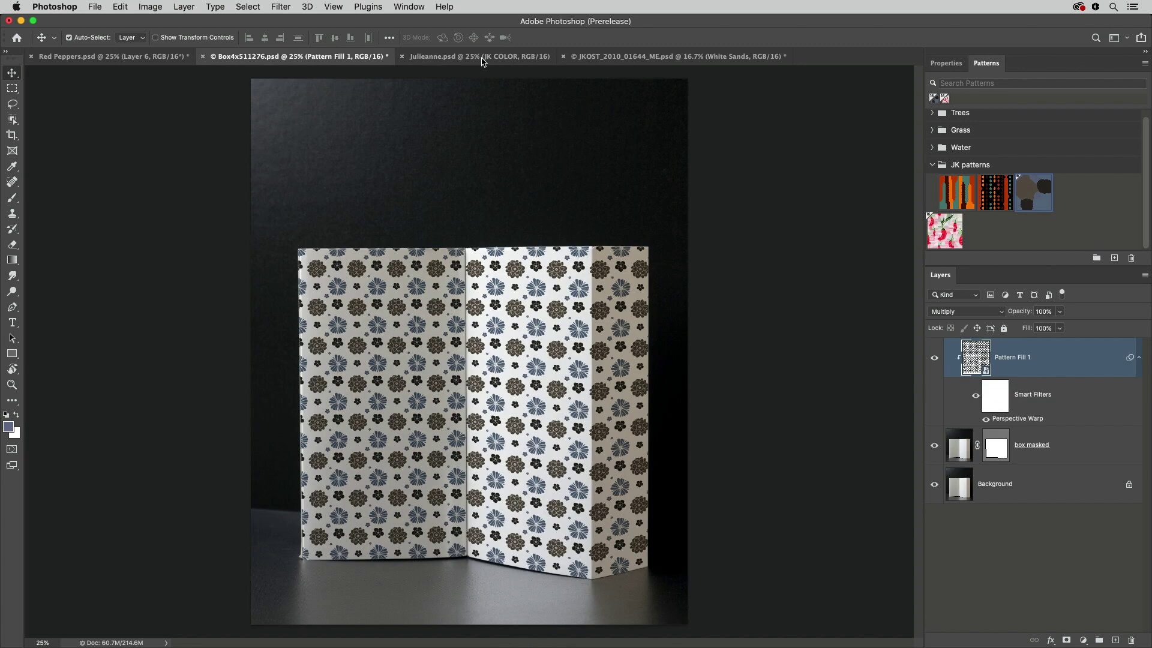
{"action": "left_click", "coordinate": [480, 56]}
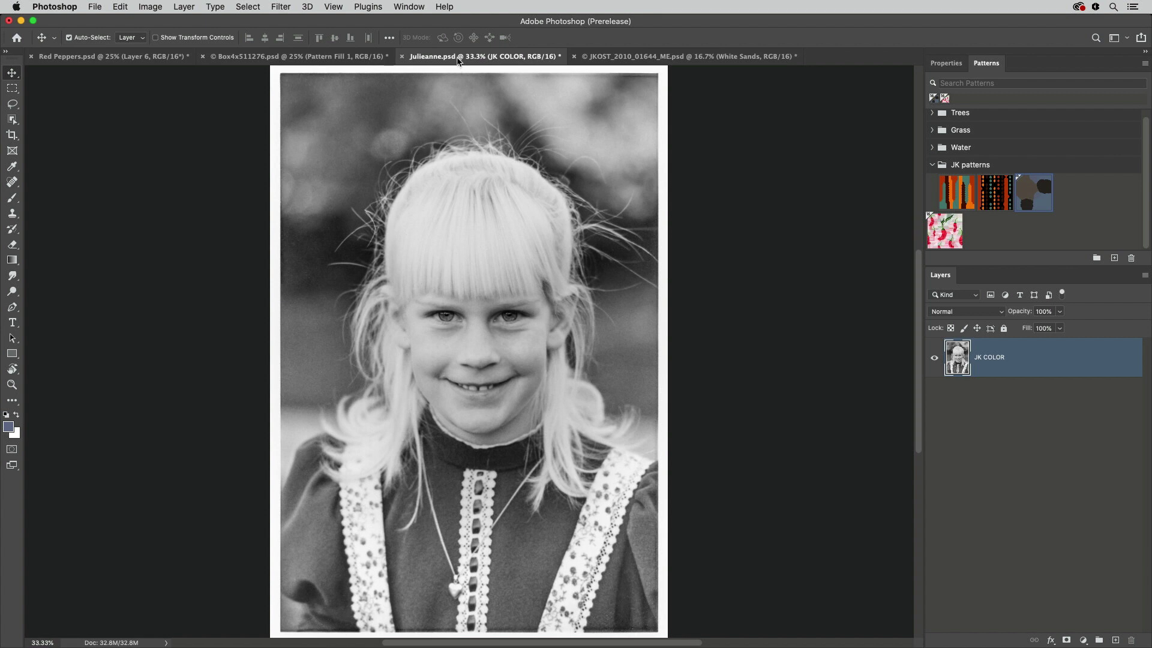
{"action": "left_click", "coordinate": [281, 7]}
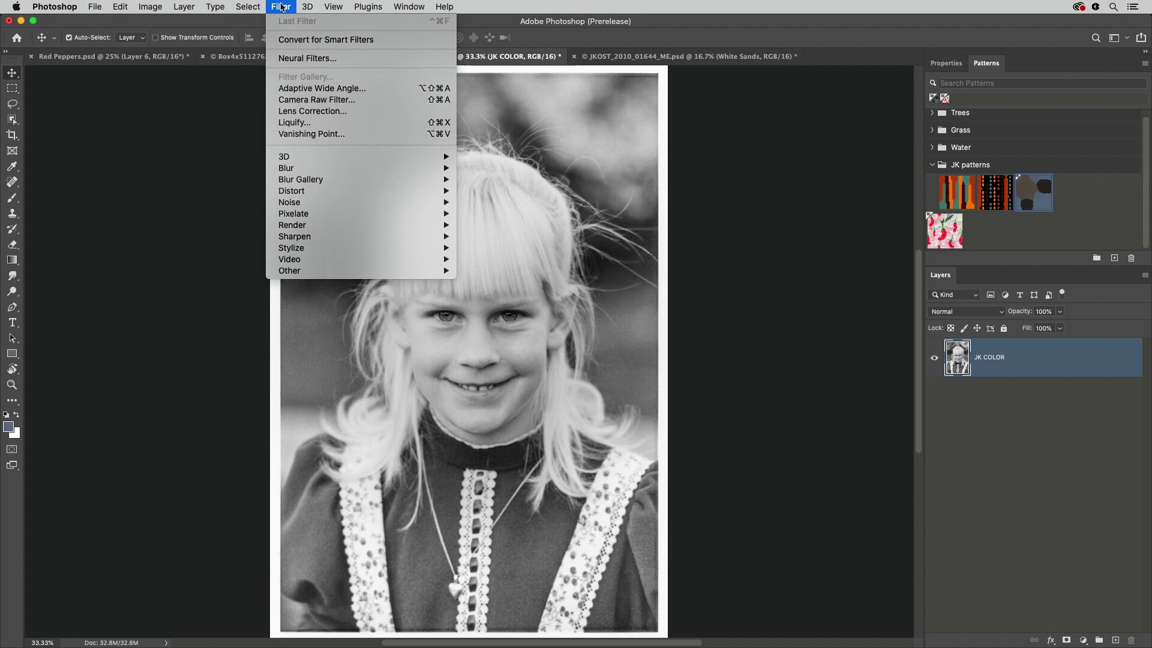
{"action": "left_click", "coordinate": [402, 42]}
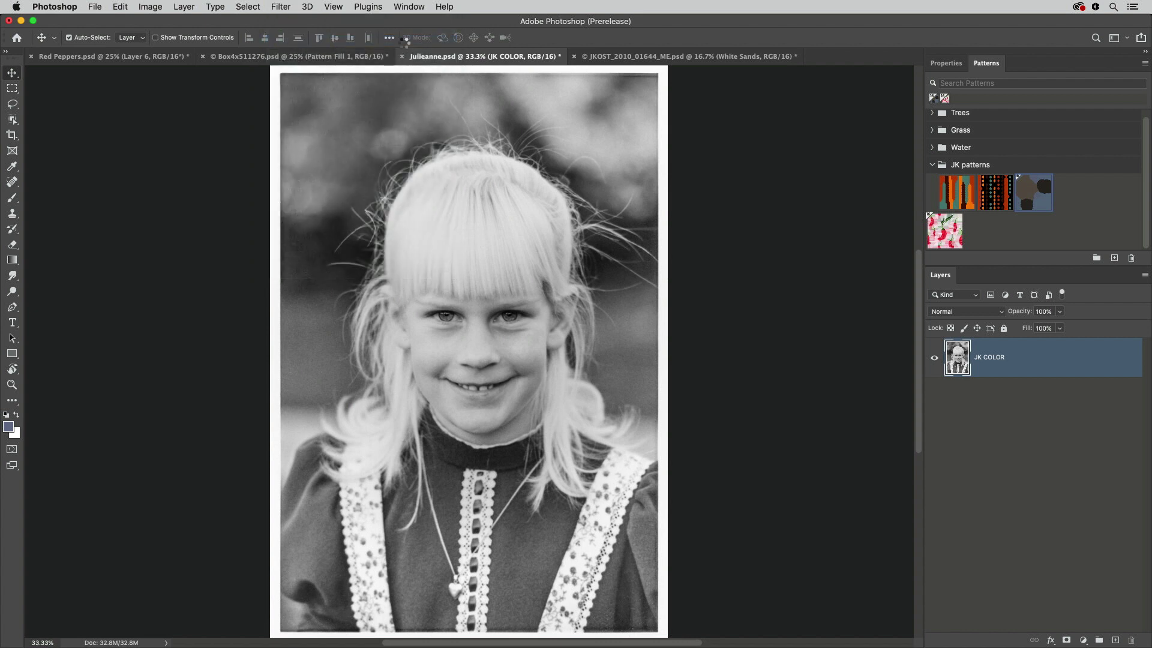
{"action": "left_click", "coordinate": [280, 6]}
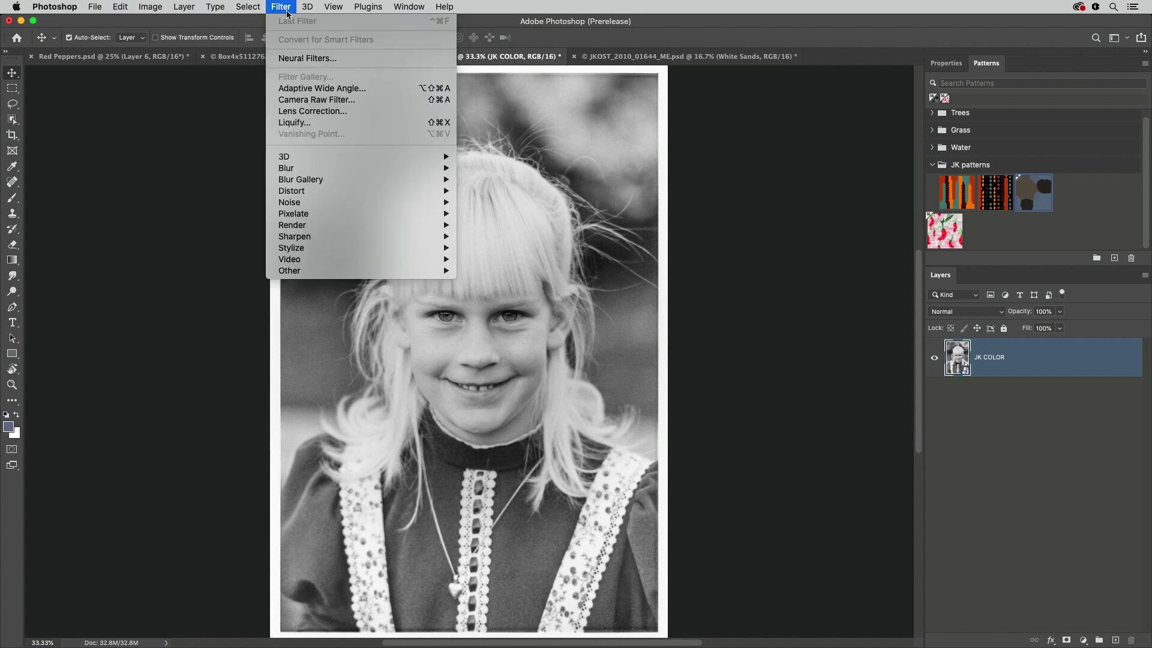
{"action": "left_click", "coordinate": [321, 58]}
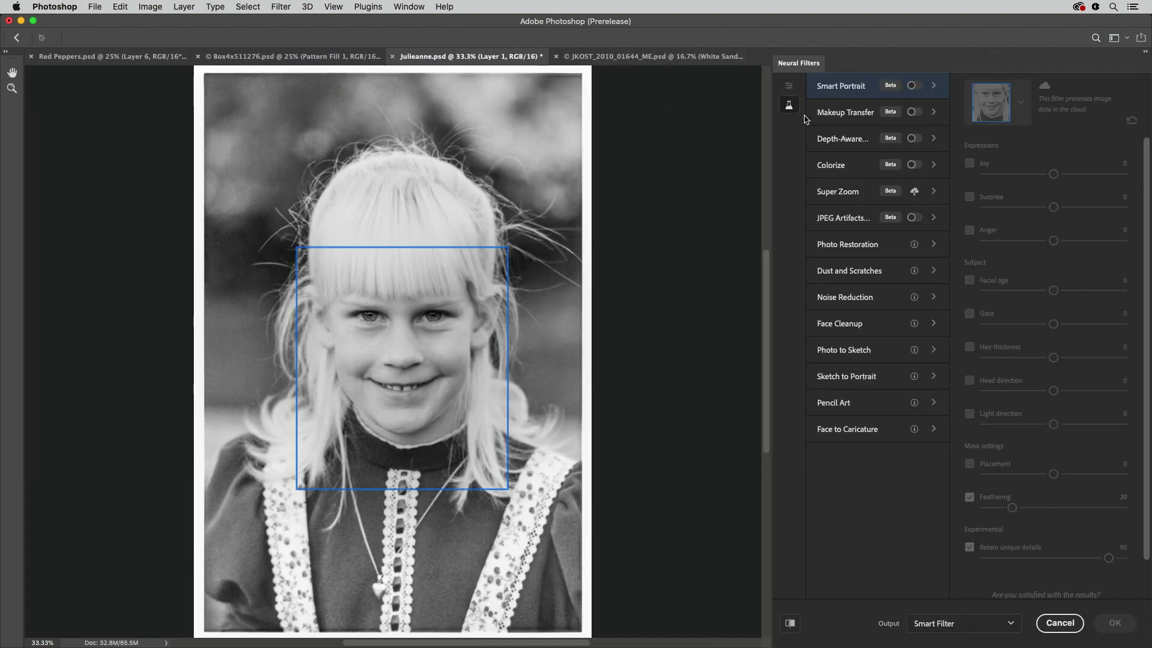
Enable Colorize and place a dark blue focal point on the dress.
{"action": "left_click", "coordinate": [912, 164]}
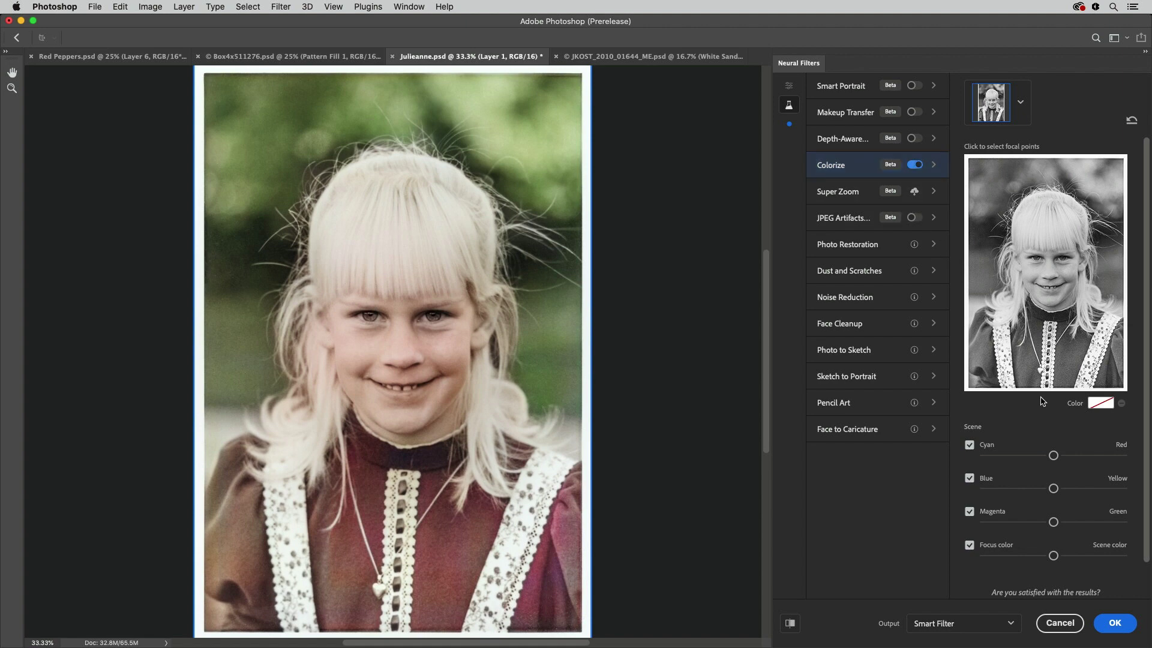
{"action": "left_click", "coordinate": [1100, 403]}
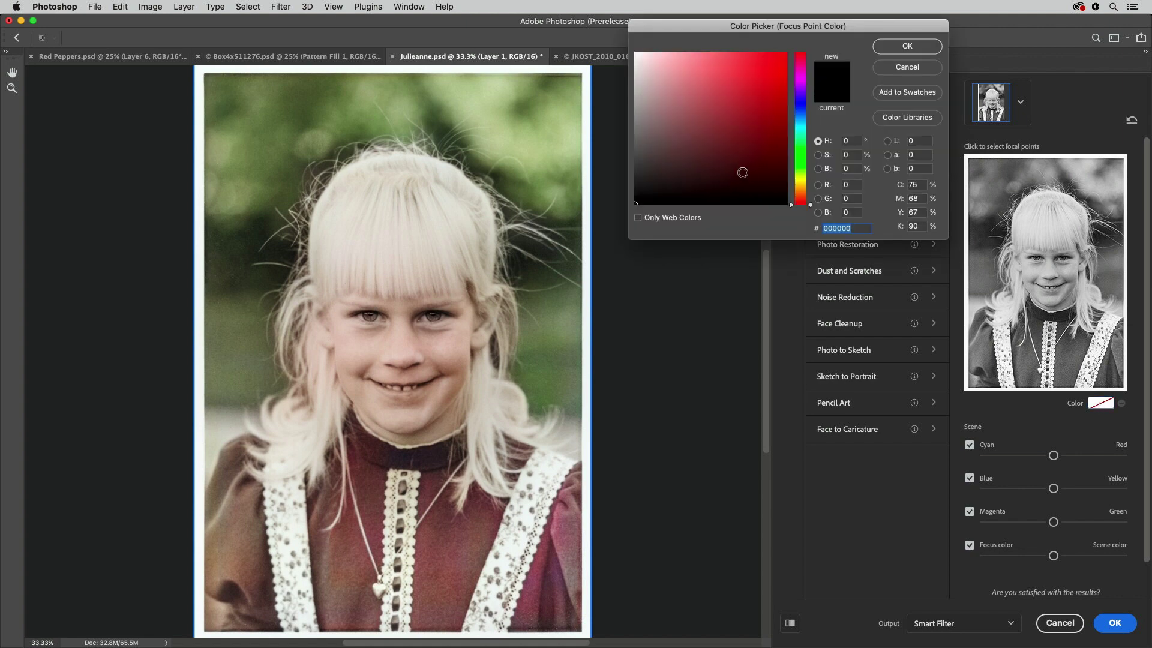
{"action": "left_click", "coordinate": [686, 154]}
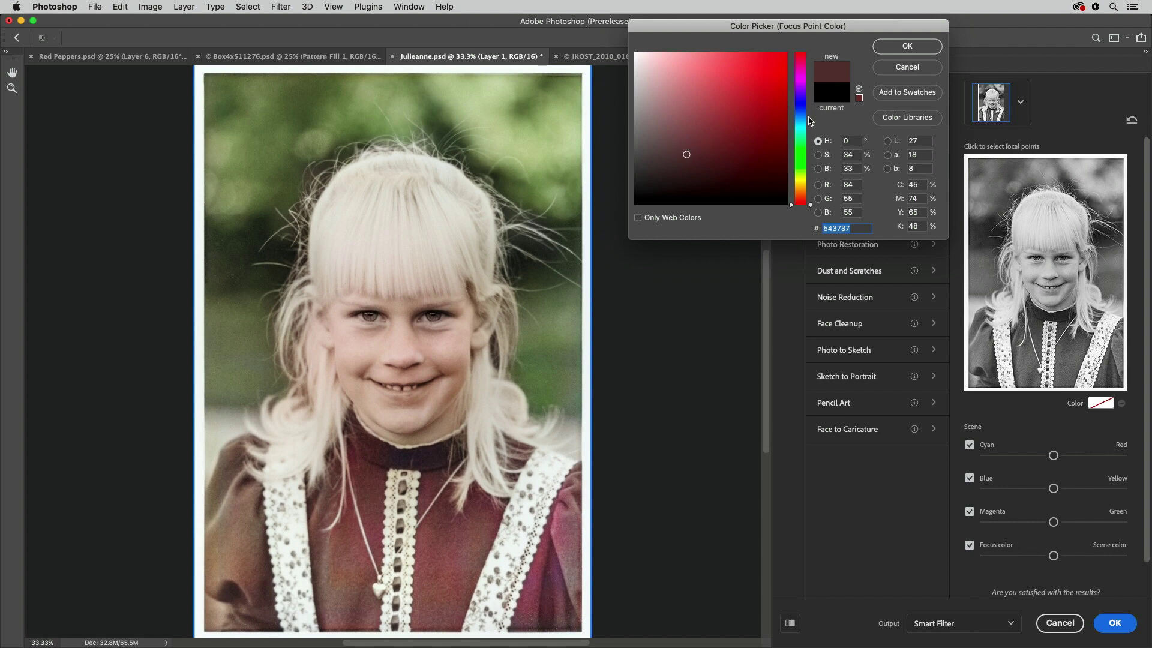
{"action": "left_click", "coordinate": [804, 109]}
{"action": "left_click", "coordinate": [911, 48]}
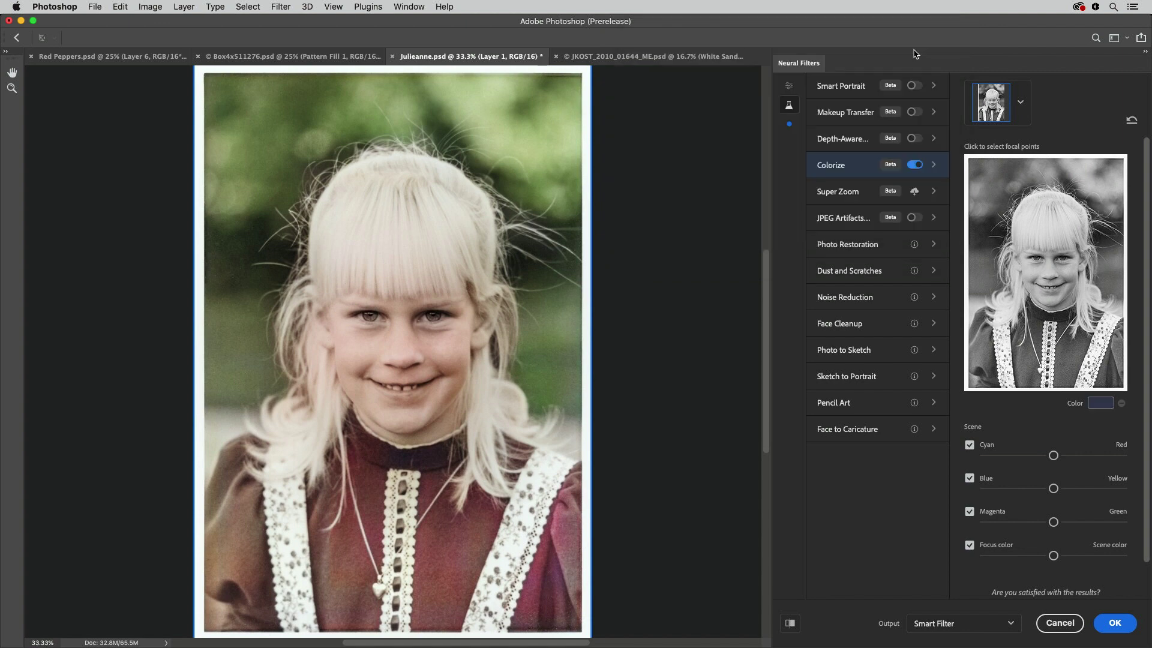
{"action": "left_click", "coordinate": [1037, 334]}
Apply the Colorize filter and set its blending opacity to 80%.
{"action": "left_click", "coordinate": [1114, 624]}
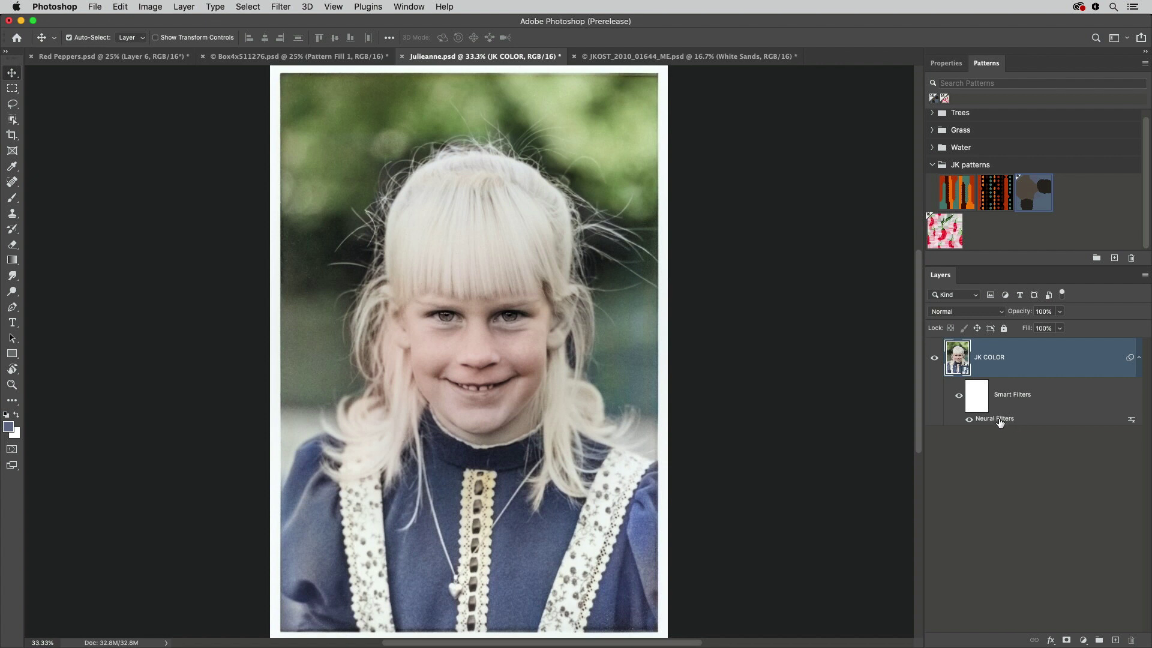
{"action": "double_click", "coordinate": [1132, 421]}
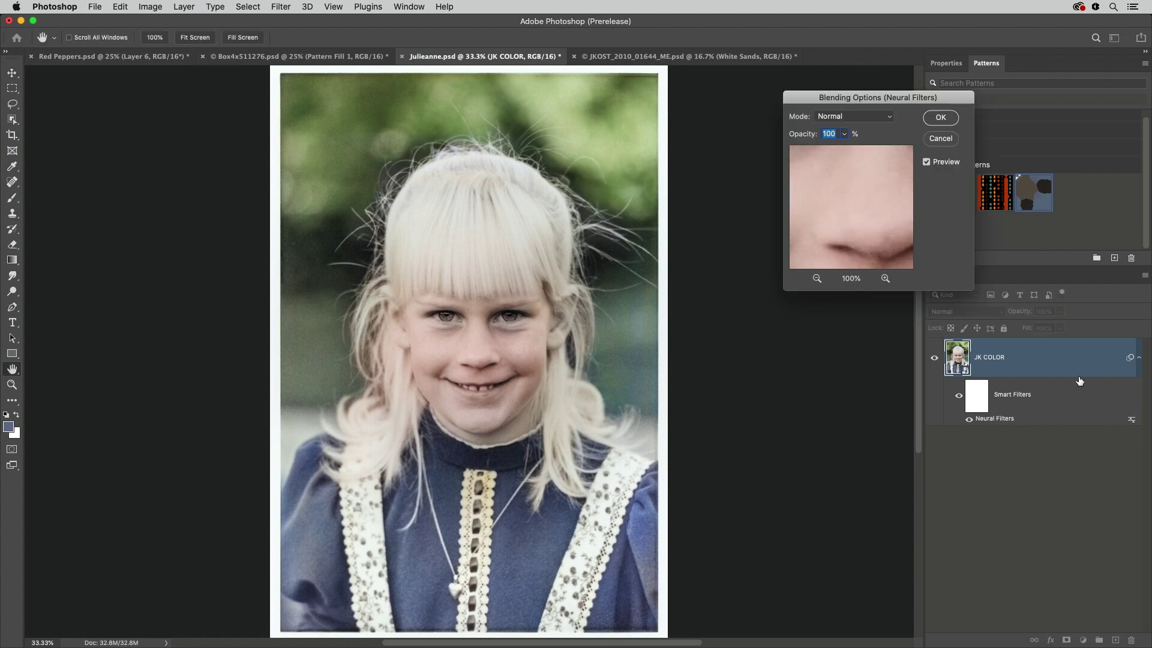
{"action": "type", "text": "80"}
{"action": "left_click", "coordinate": [936, 117]}
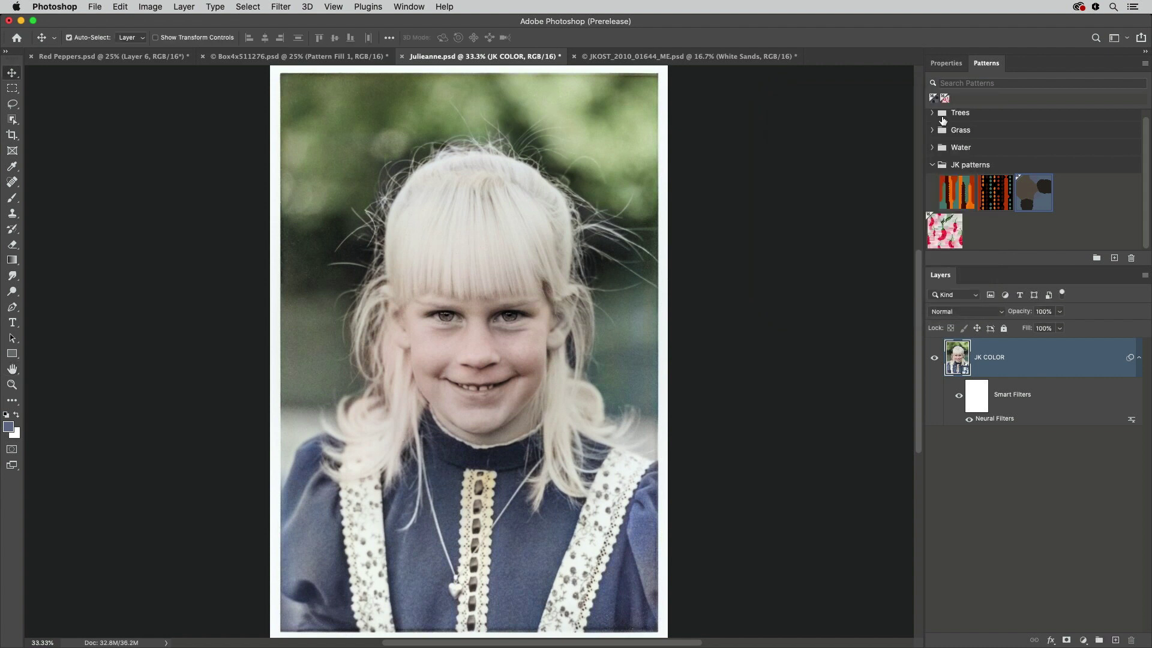
Paint black on the filter mask over the dress's lace trim.
{"action": "left_click", "coordinate": [977, 401]}
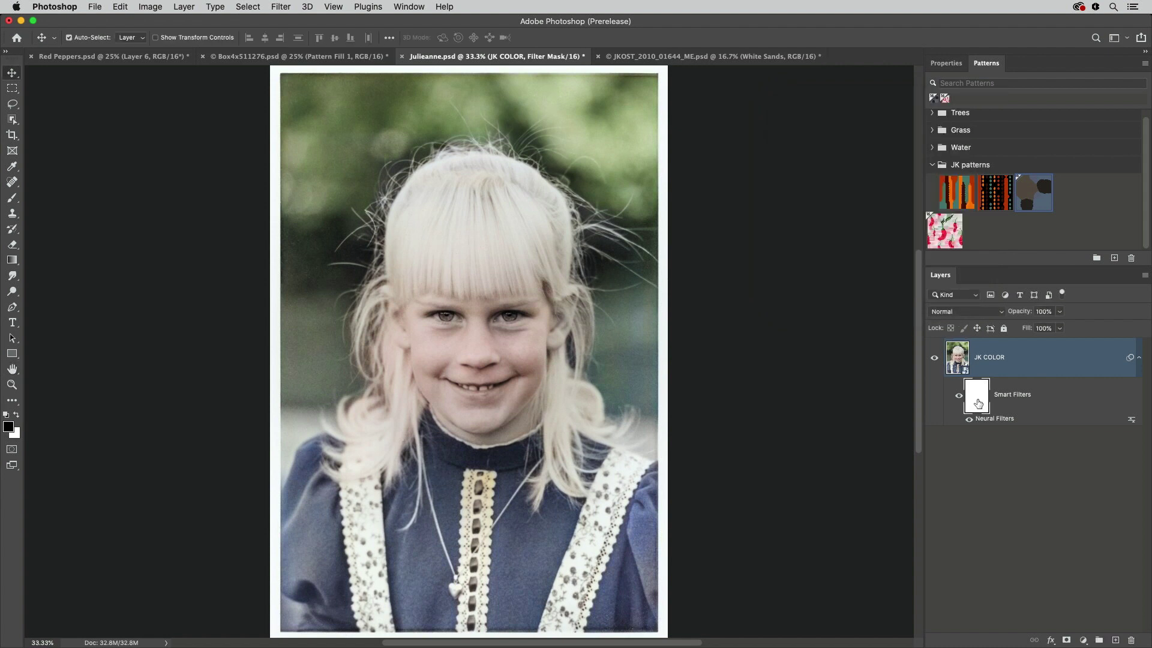
{"action": "key", "text": "b"}
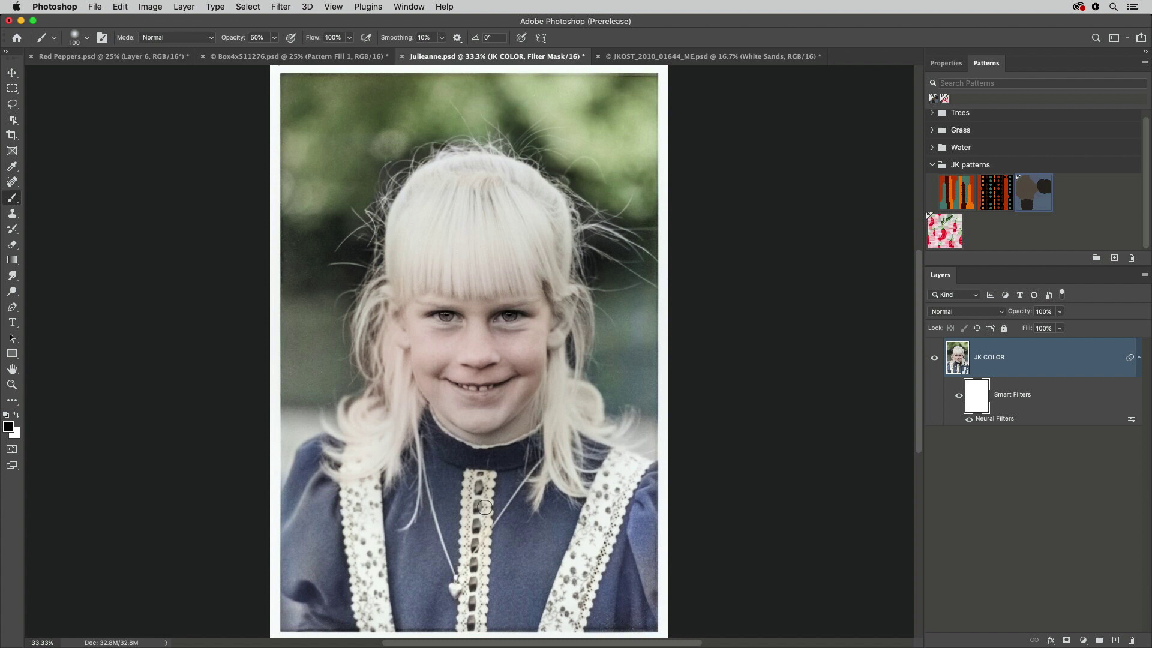
{"action": "left_click_drag", "start_coordinate": [474, 525], "coordinate": [477, 519]}
Add a new Color-blend layer and brush pink onto the girl's cheek.
{"action": "left_click", "coordinate": [1114, 640]}
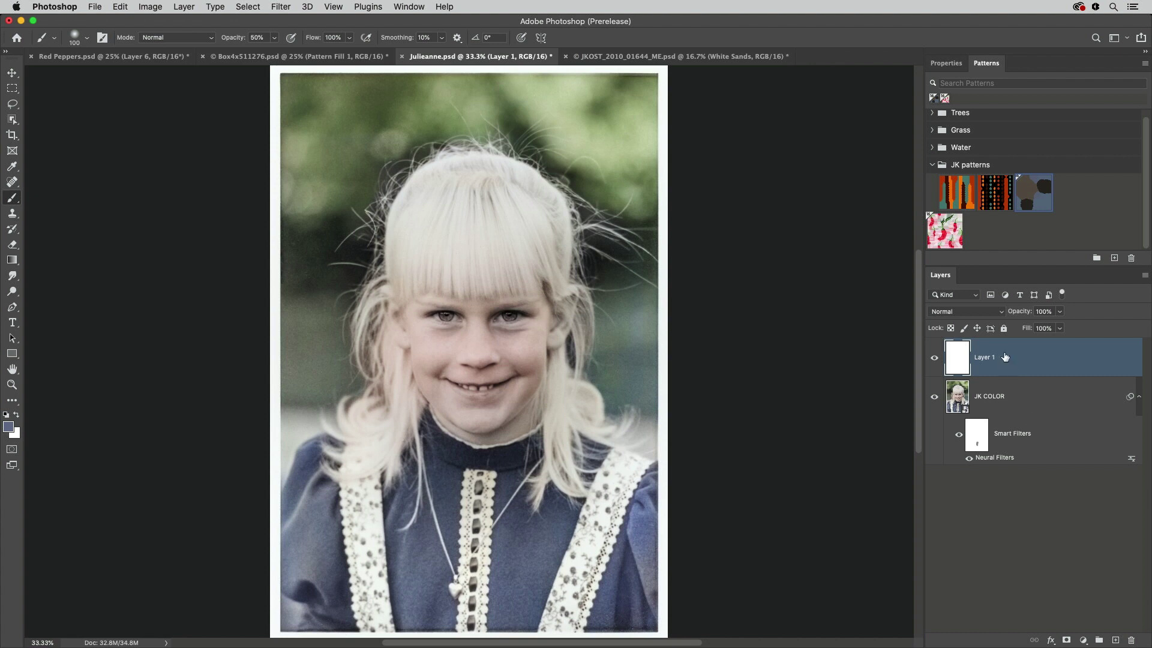
{"action": "left_click", "coordinate": [984, 311]}
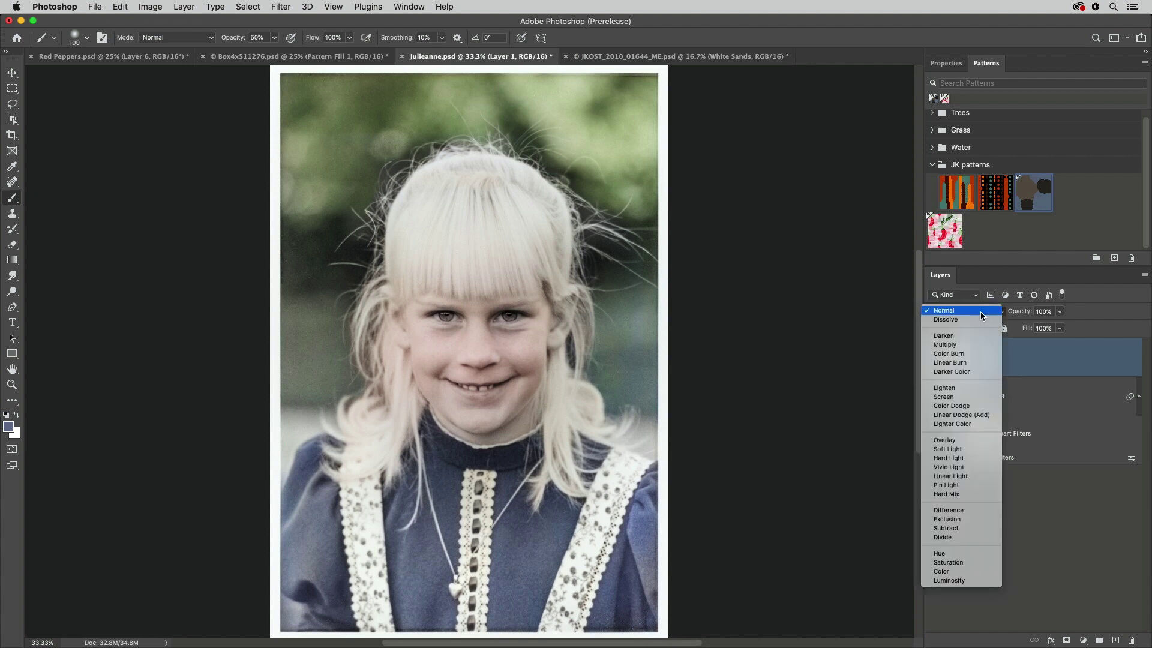
{"action": "left_click", "coordinate": [985, 571]}
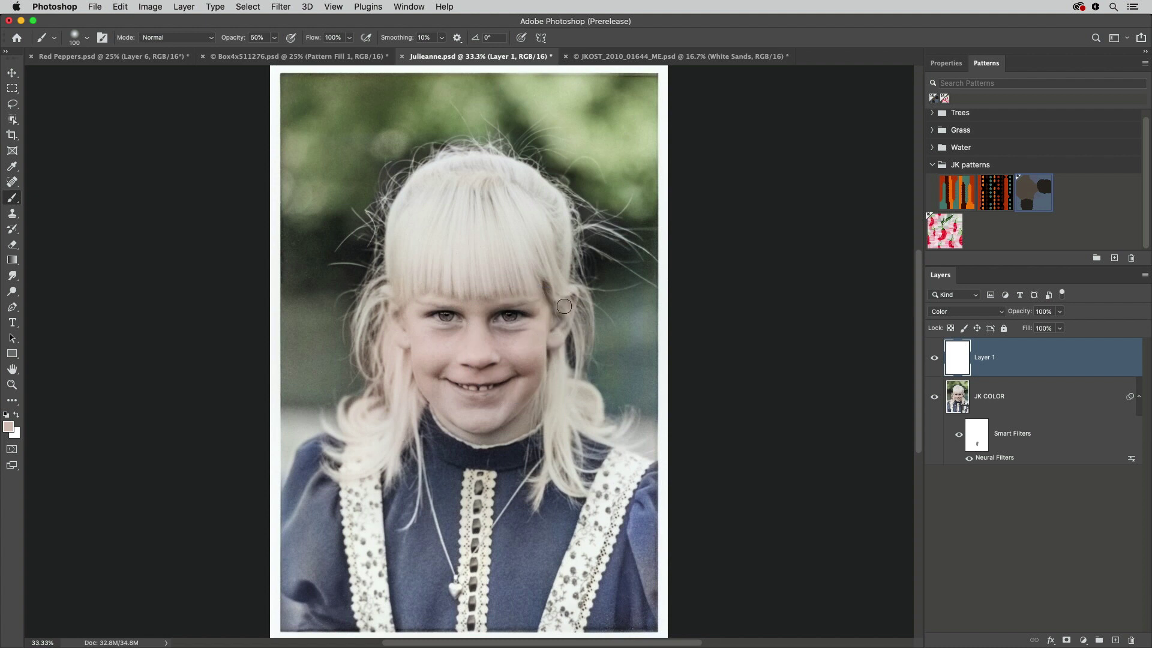
{"action": "mouse_move", "coordinate": [411, 331]}
{"action": "left_mouse_down"}
{"action": "mouse_move", "coordinate": [388, 302]}
{"action": "mouse_move", "coordinate": [416, 339]}
{"action": "left_mouse_up"}
In the White Sands photo, stretch the selected blue sky band up to the canvas top.
{"action": "left_click", "coordinate": [652, 62]}
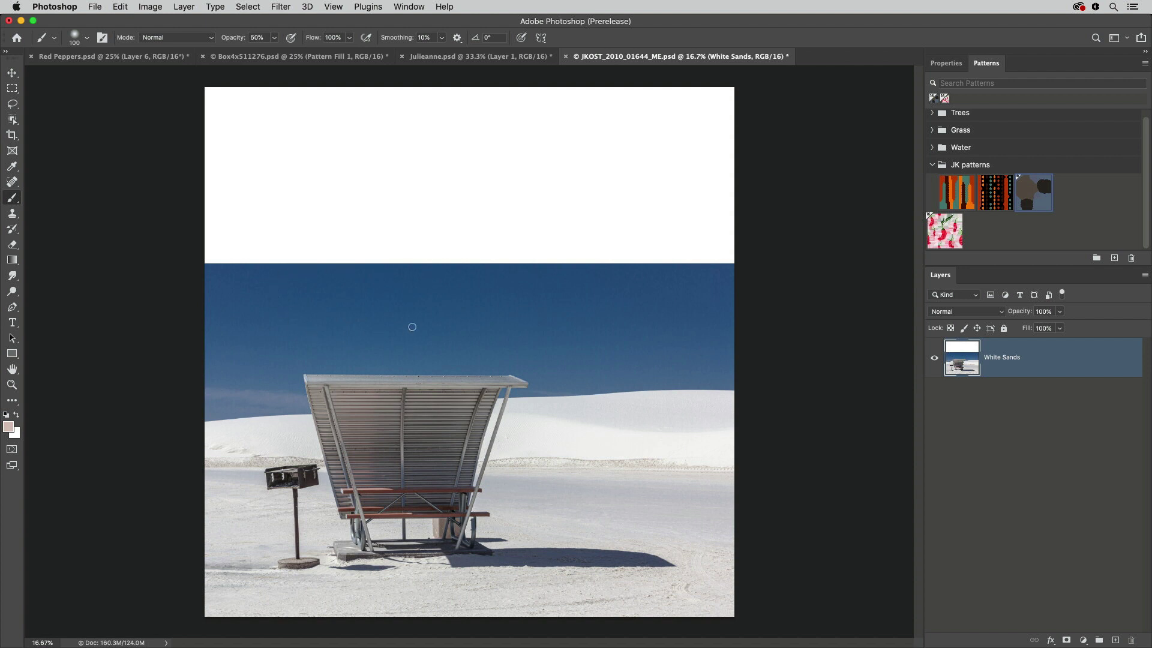
{"action": "key", "text": "m"}
{"action": "mouse_move", "coordinate": [204, 263]}
{"action": "left_mouse_down"}
{"action": "mouse_move", "coordinate": [655, 334]}
{"action": "mouse_move", "coordinate": [734, 359]}
{"action": "left_mouse_up"}
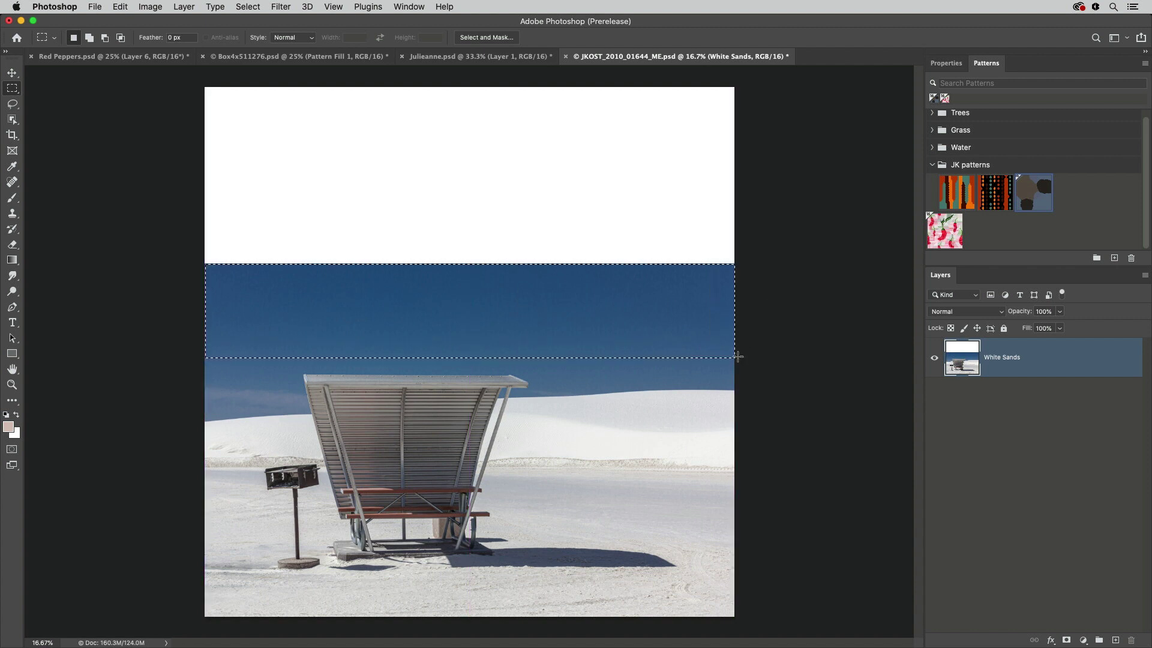
{"action": "key", "text": "ctrl+t"}
{"action": "left_click_drag", "start_coordinate": [471, 265], "coordinate": [468, 86]}
{"action": "key", "text": "Return"}
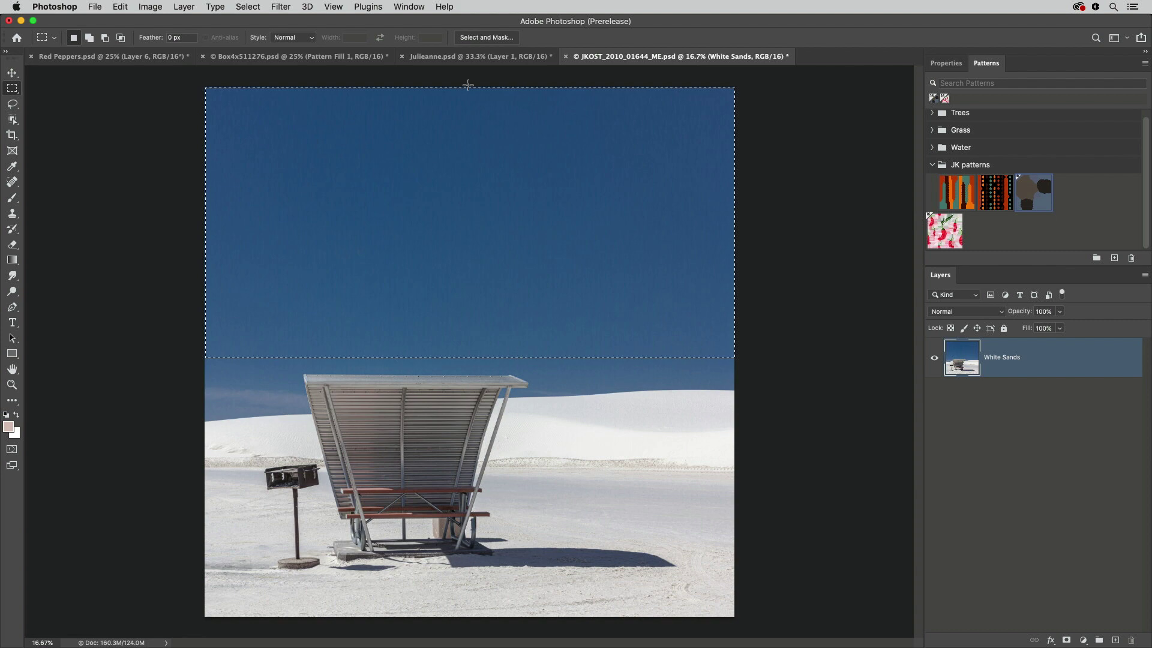
{"action": "key", "text": "ctrl+d"}
Start Sky Replacement and preview the rainbow and stormy clouds sky presets.
{"action": "left_click", "coordinate": [121, 7]}
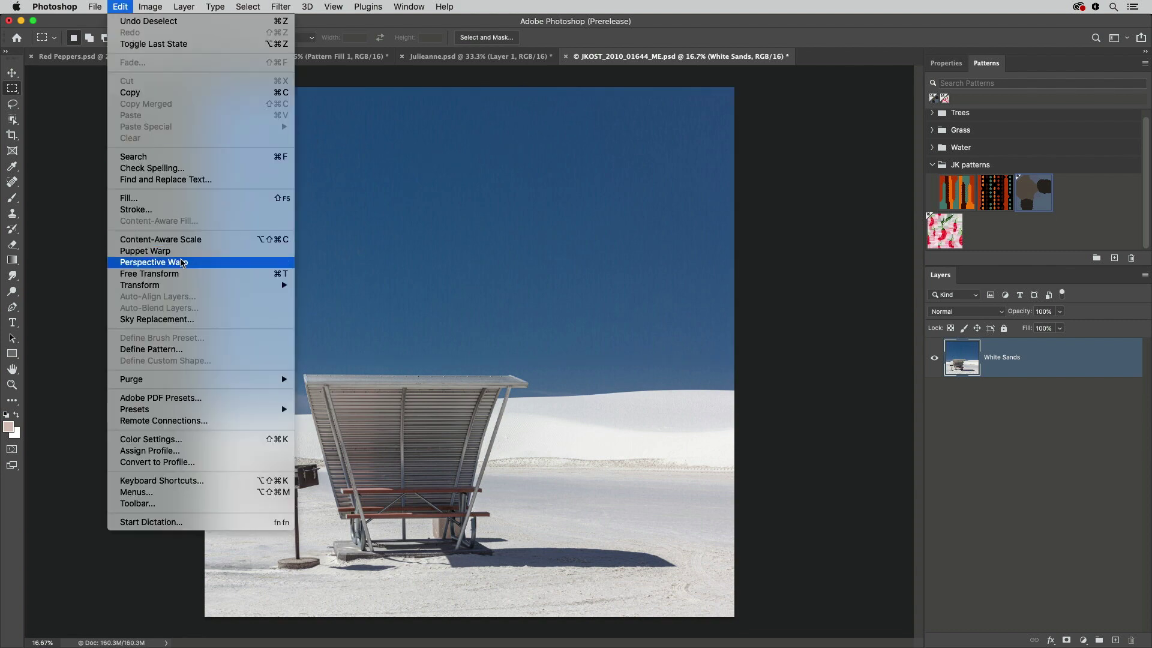
{"action": "left_click", "coordinate": [185, 320]}
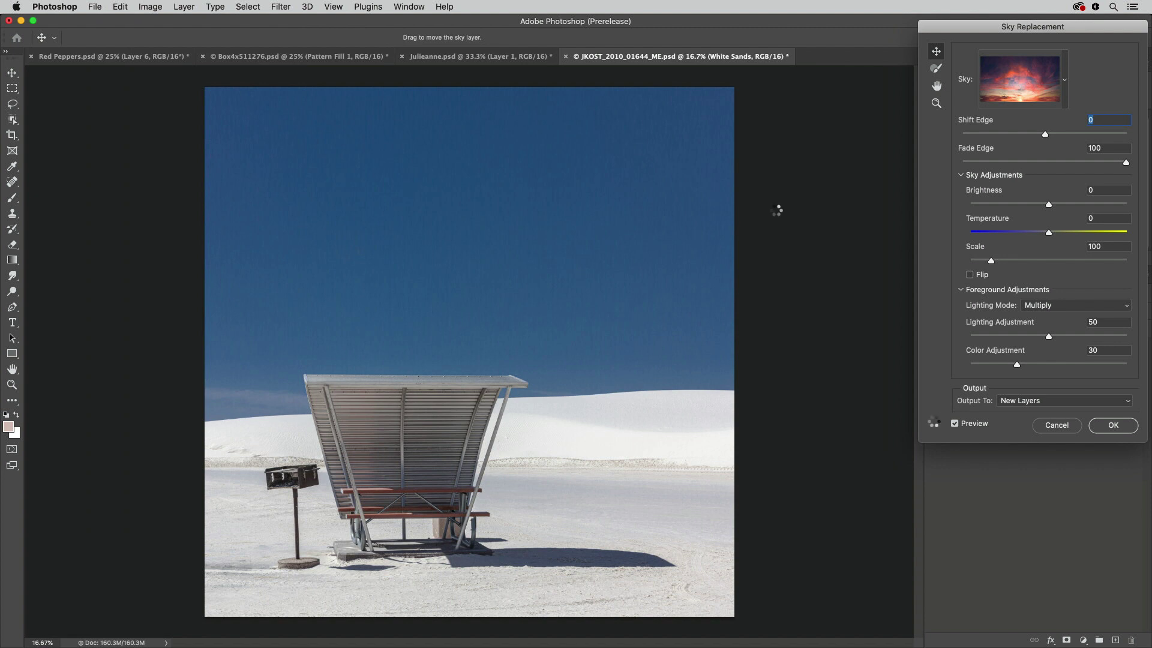
{"action": "left_click", "coordinate": [1064, 82]}
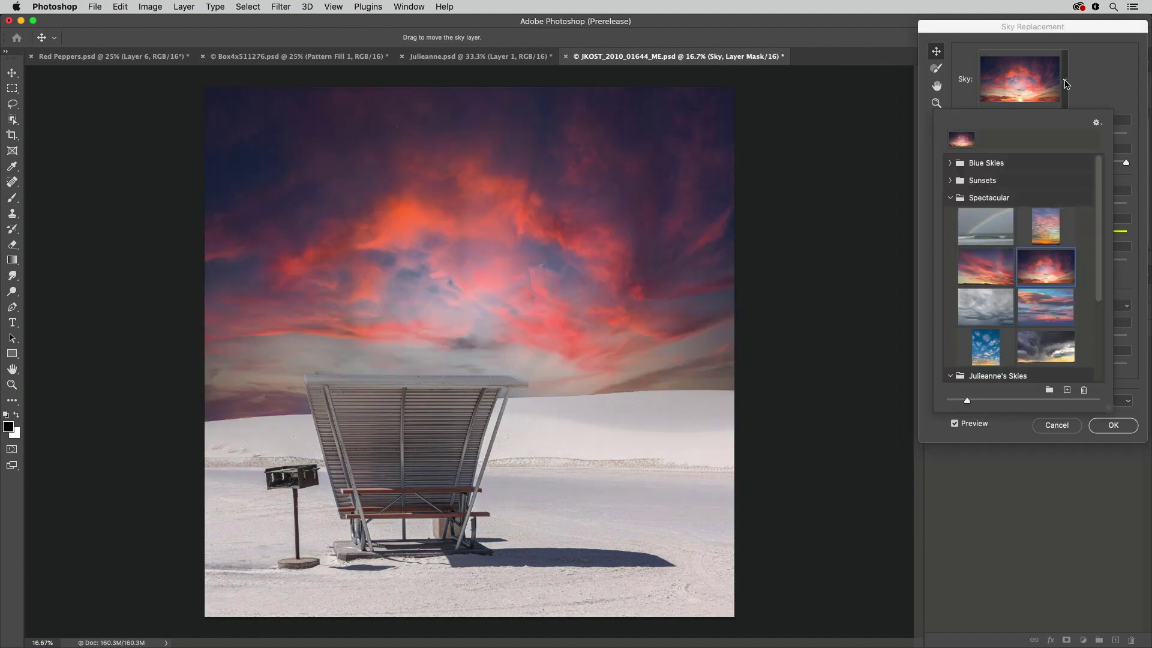
{"action": "left_click", "coordinate": [990, 231]}
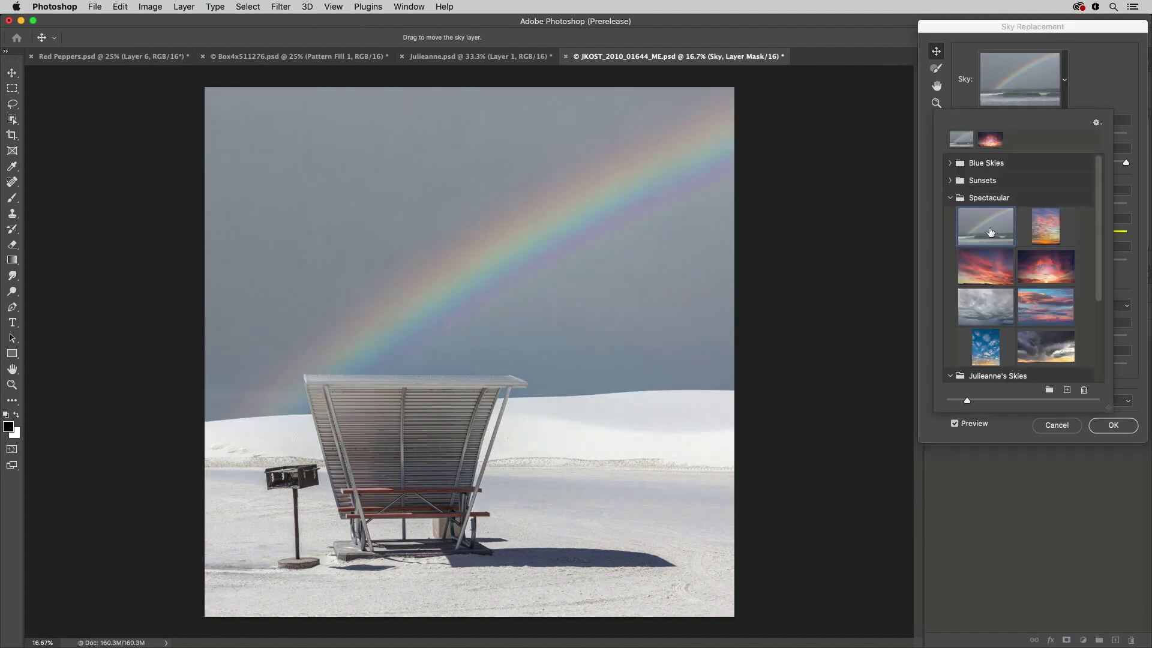
{"action": "left_click", "coordinate": [988, 305]}
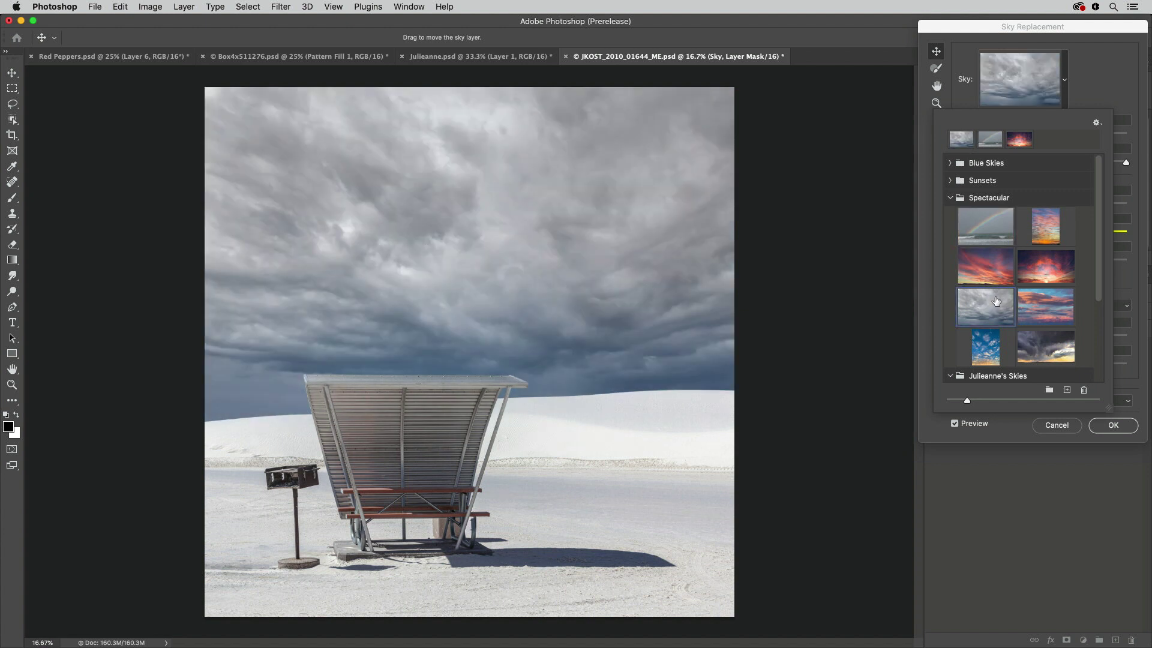
Add JKOST_2019_04578.jpg as a new sky and apply it.
{"action": "left_click", "coordinate": [1097, 123]}
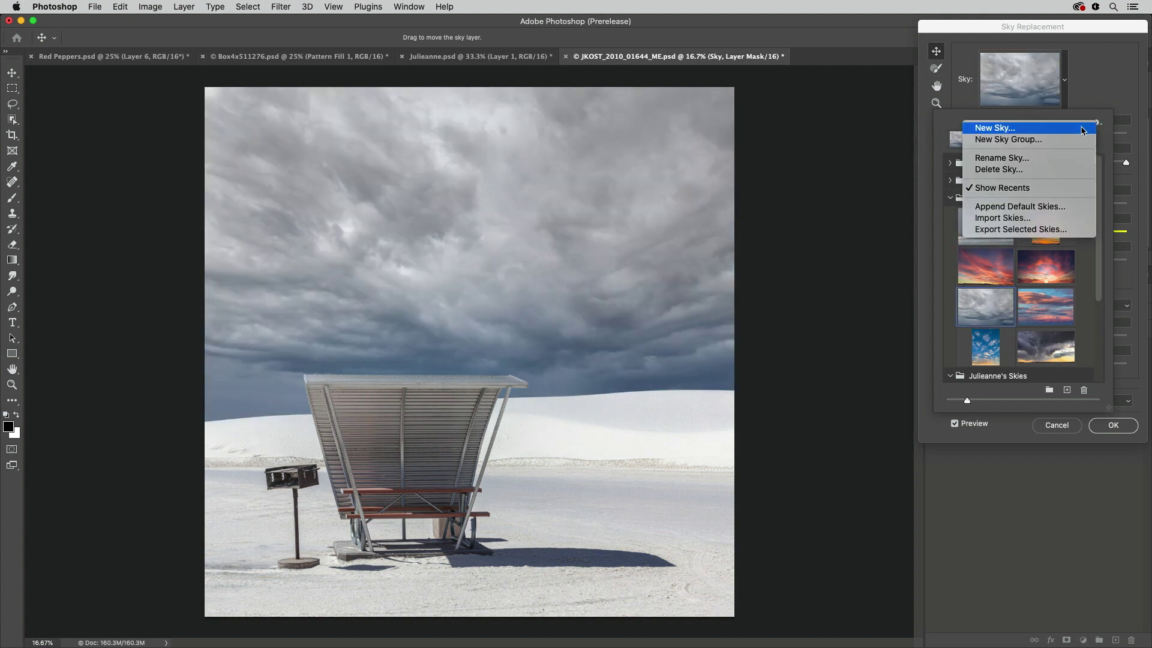
{"action": "left_click", "coordinate": [1082, 129]}
{"action": "double_click", "coordinate": [507, 145]}
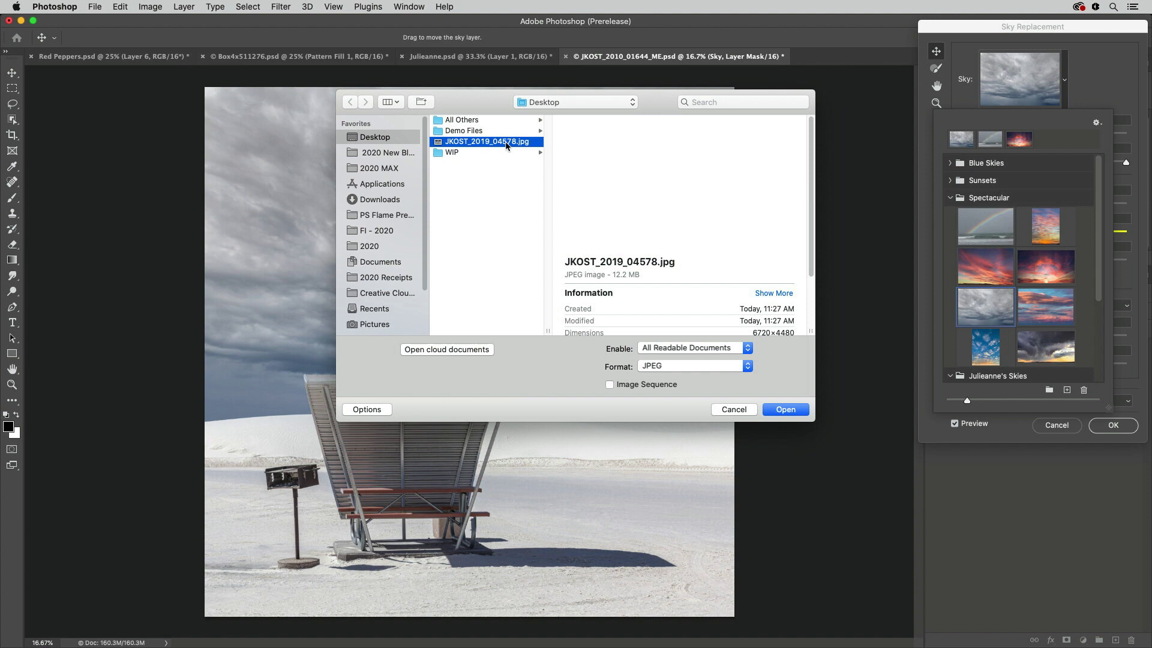
{"action": "left_click", "coordinate": [687, 321]}
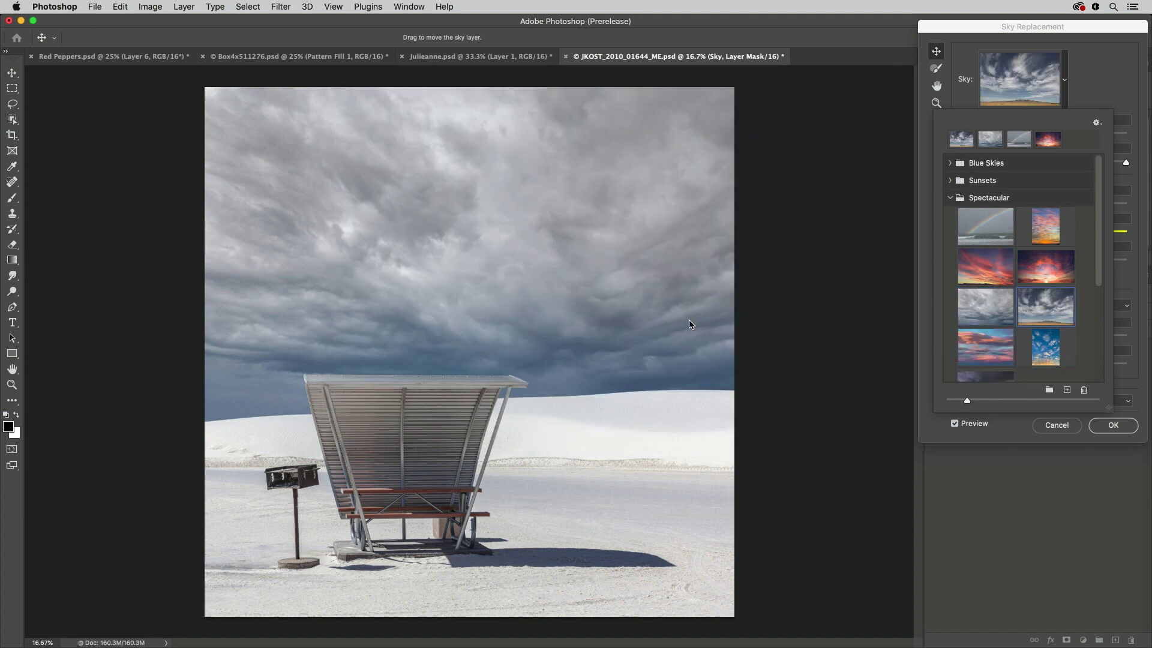
{"action": "left_click", "coordinate": [928, 229]}
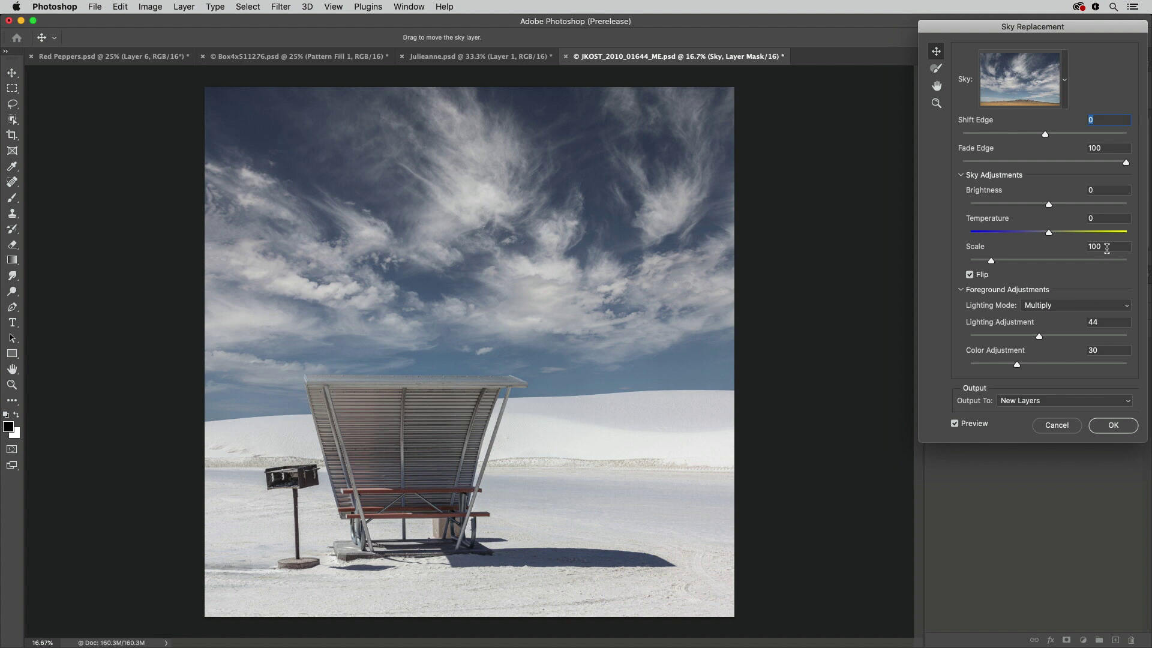
Scale the replacement sky to 120% and shift it lower in the photo.
{"action": "double_click", "coordinate": [1106, 248]}
{"action": "type", "text": "120"}
{"action": "left_click_drag", "start_coordinate": [688, 232], "coordinate": [676, 258]}
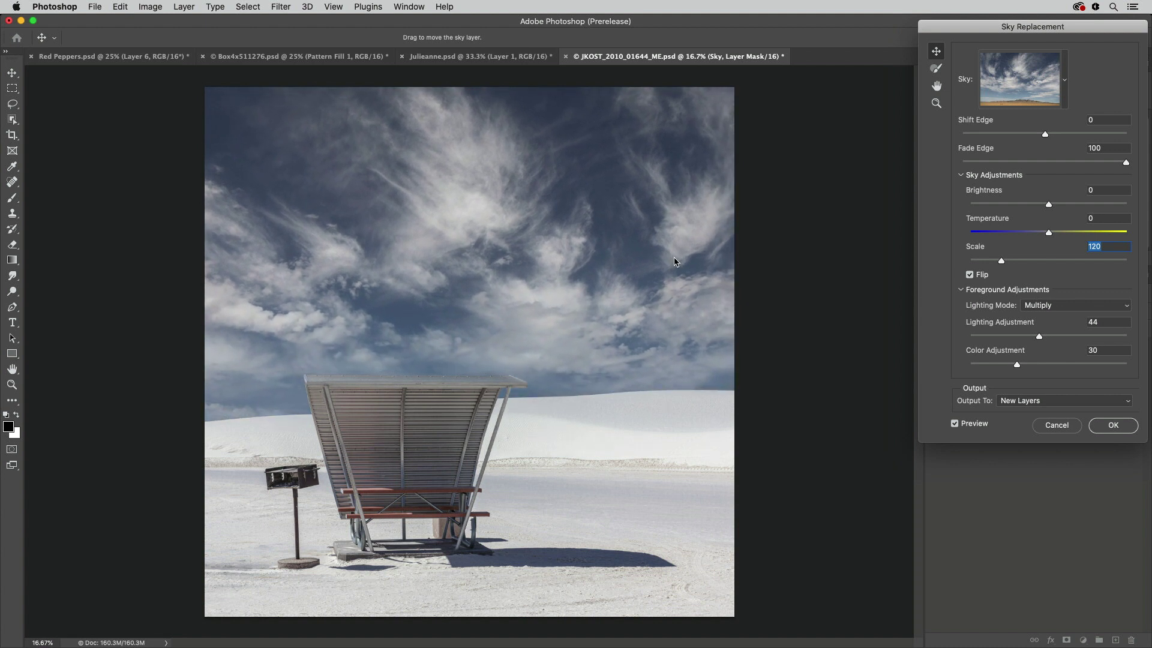
Cool the sky to Temperature -22 and set foreground lighting mode to Screen.
{"action": "left_click_drag", "start_coordinate": [1046, 234], "coordinate": [1038, 210]}
{"action": "left_click", "coordinate": [1062, 311]}
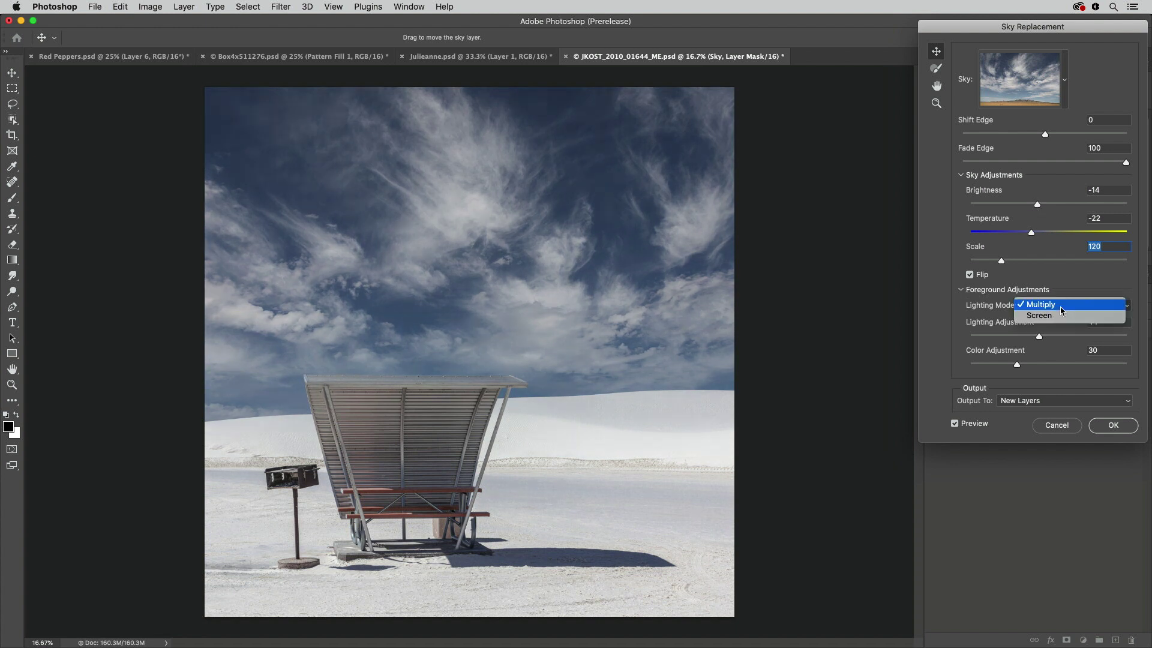
{"action": "left_click", "coordinate": [1060, 318]}
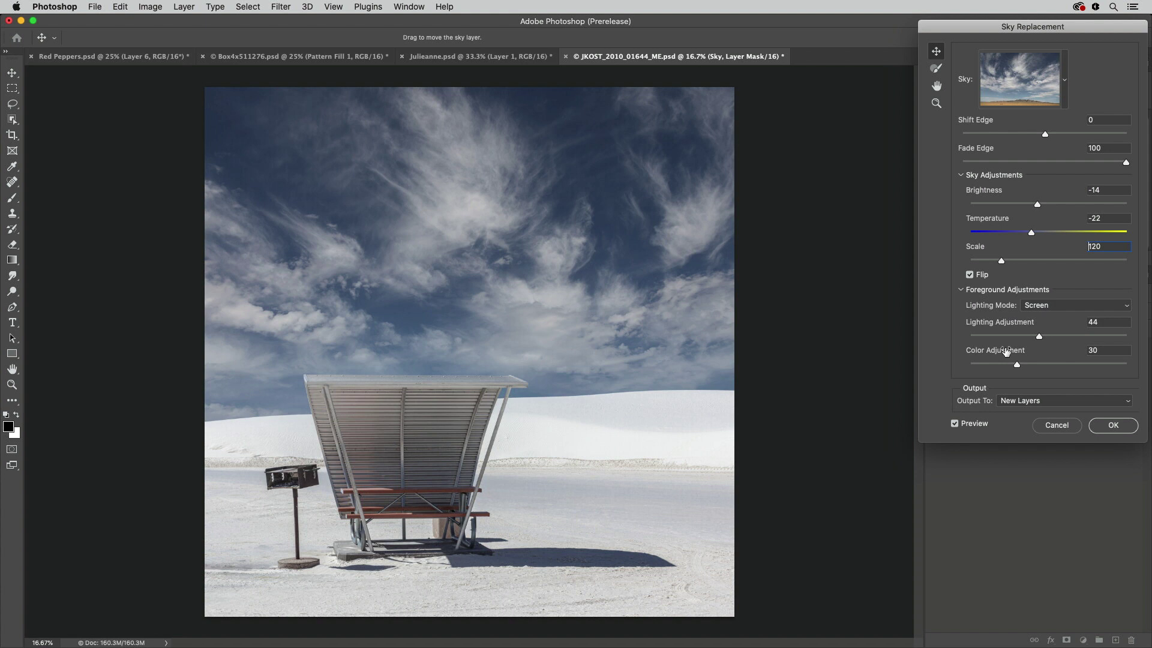
{"action": "left_click", "coordinate": [1110, 428]}
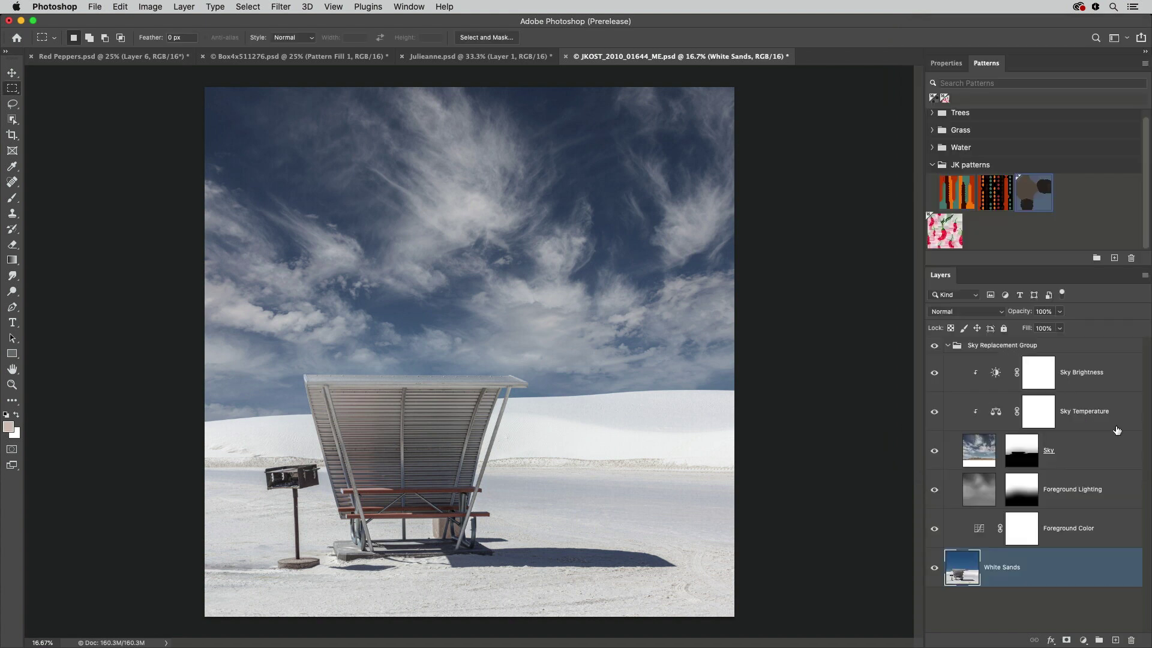